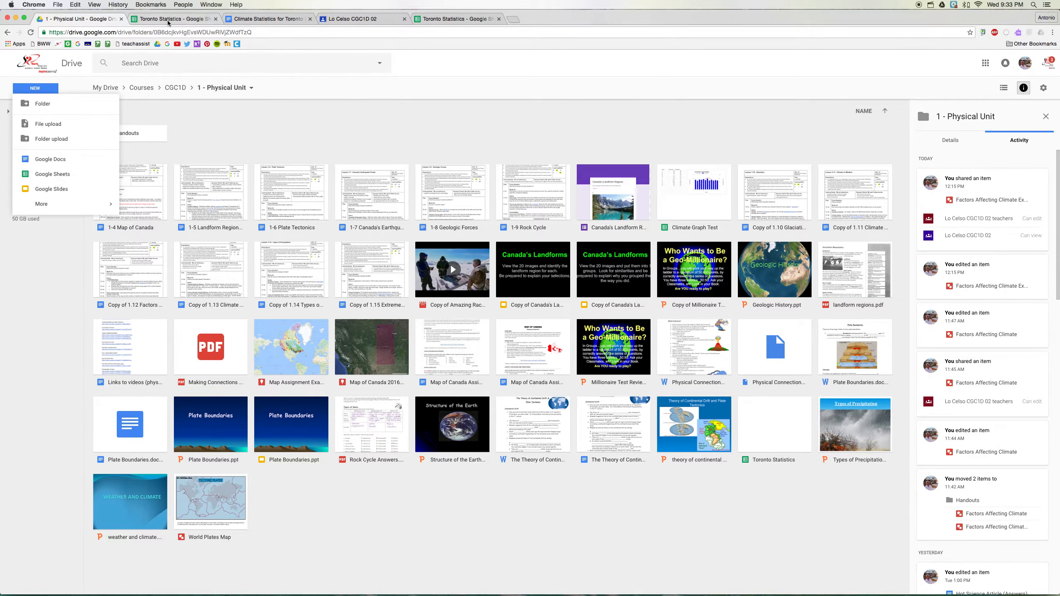
- Copy the whole monthly climate table from the Climate Statistics for Toronto document into the Toronto Statistics sheet starting at cell A1
{"action": "left_click", "coordinate": [170, 19]}
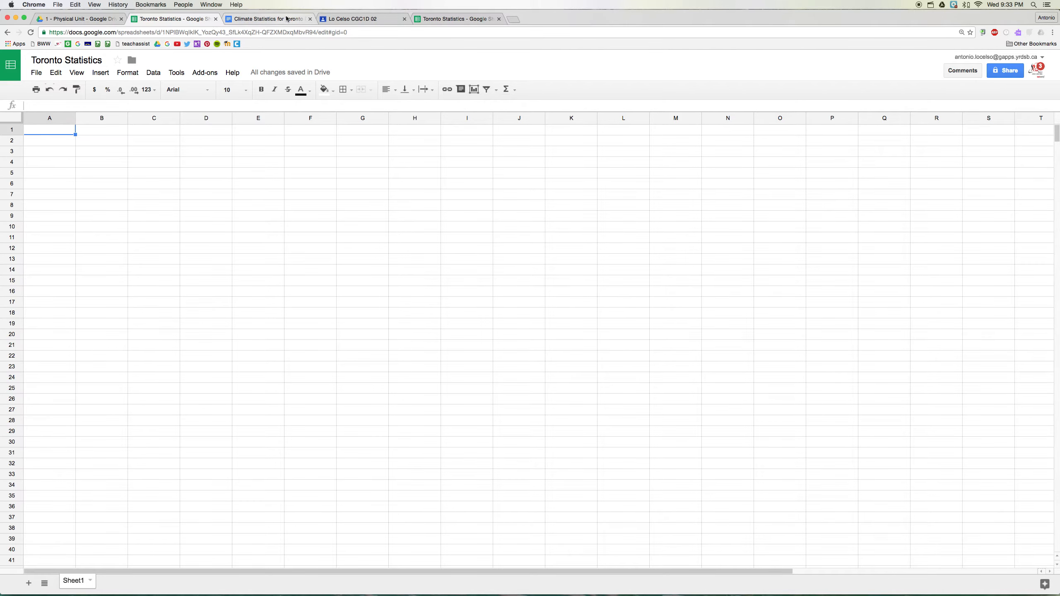
{"action": "left_click", "coordinate": [250, 20]}
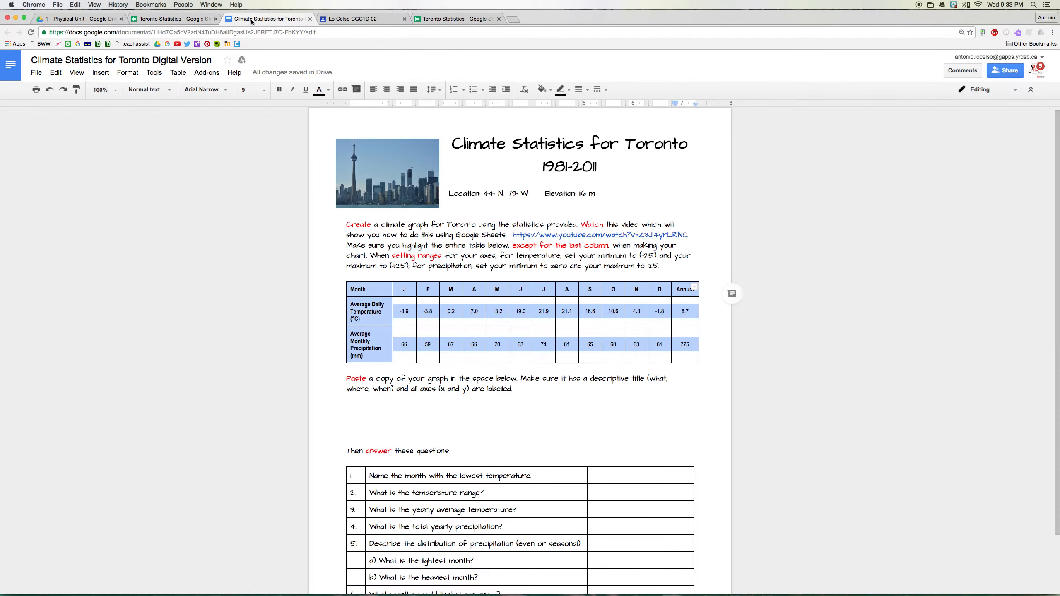
{"action": "left_click", "coordinate": [374, 293]}
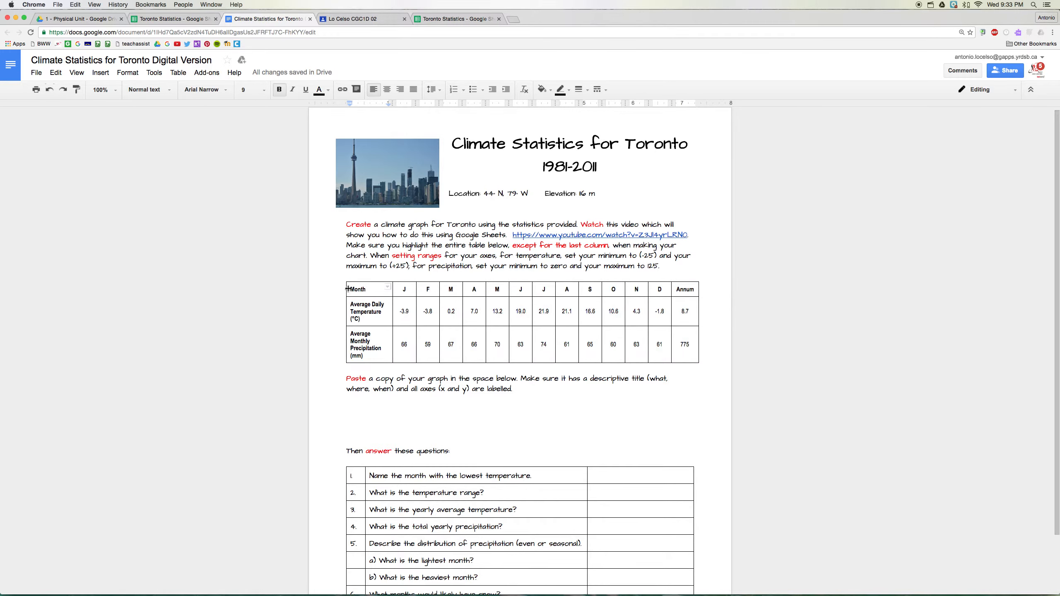
{"action": "left_click_drag", "start_coordinate": [350, 289], "coordinate": [683, 349]}
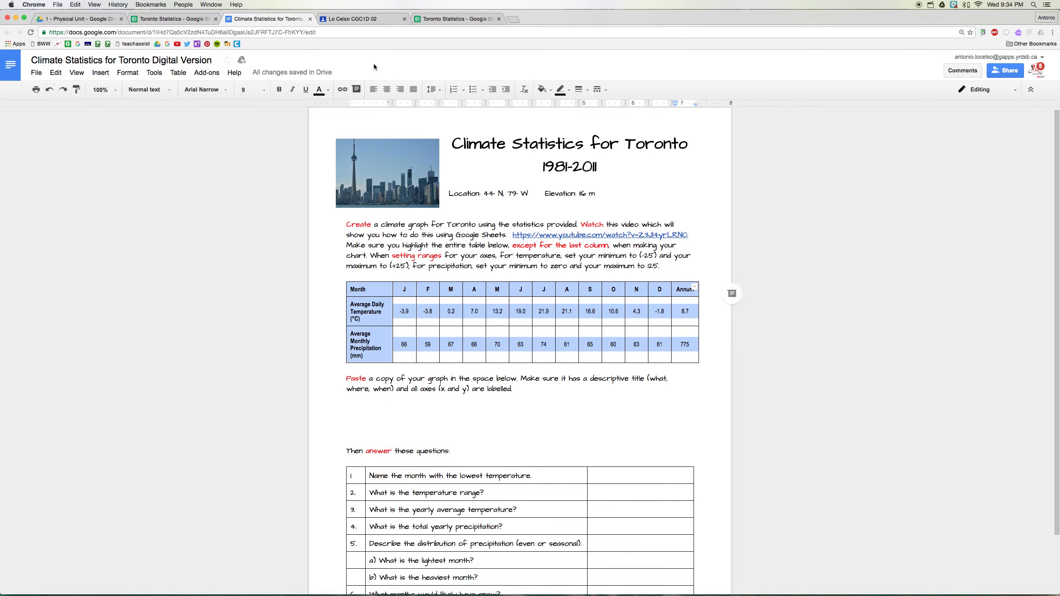
{"action": "left_click", "coordinate": [184, 19]}
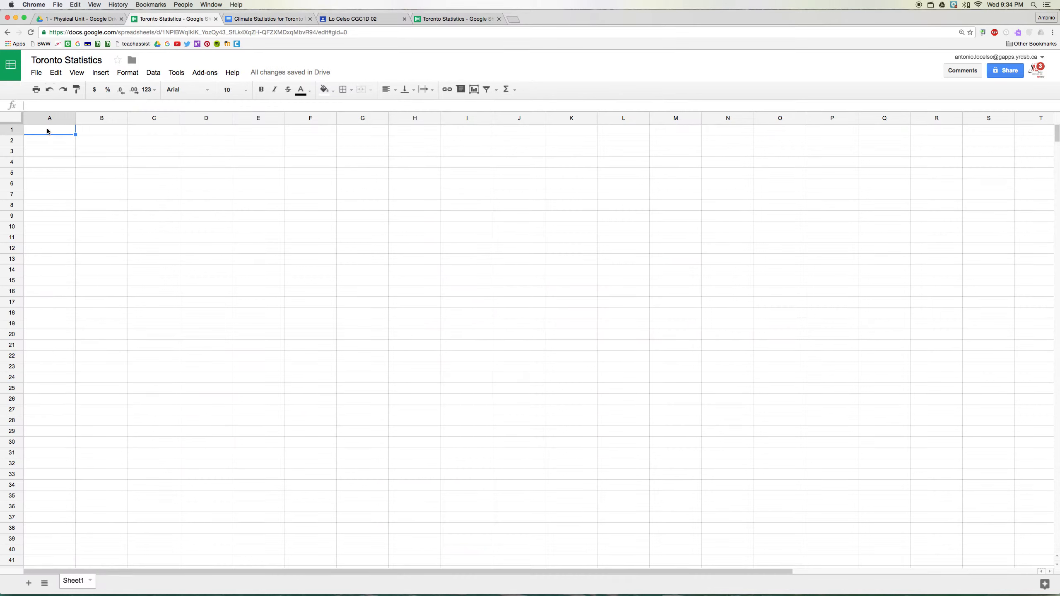
{"action": "key", "text": "super+v"}
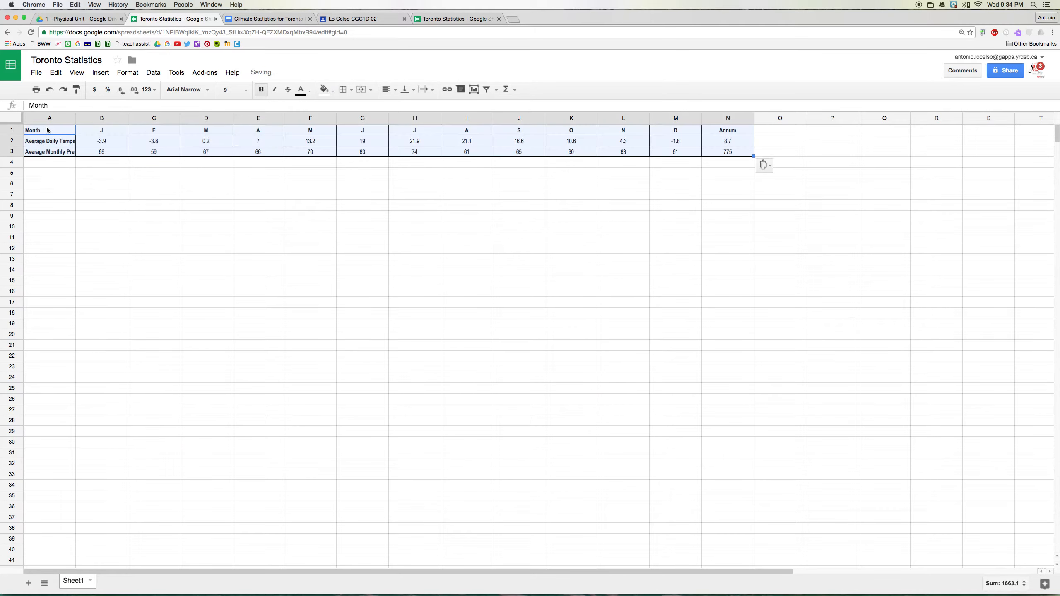
{"action": "left_click", "coordinate": [61, 164]}
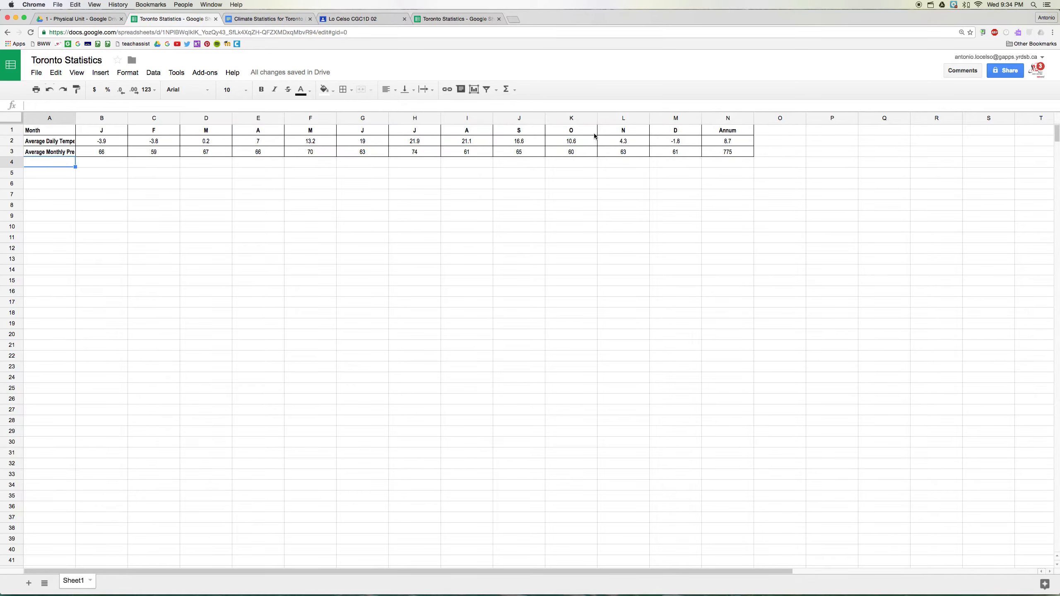
- Start a combo chart from the monthly data in A1:M3, leaving out the Annum column
{"action": "left_click", "coordinate": [43, 134]}
{"action": "left_click_drag", "start_coordinate": [43, 135], "coordinate": [677, 152]}
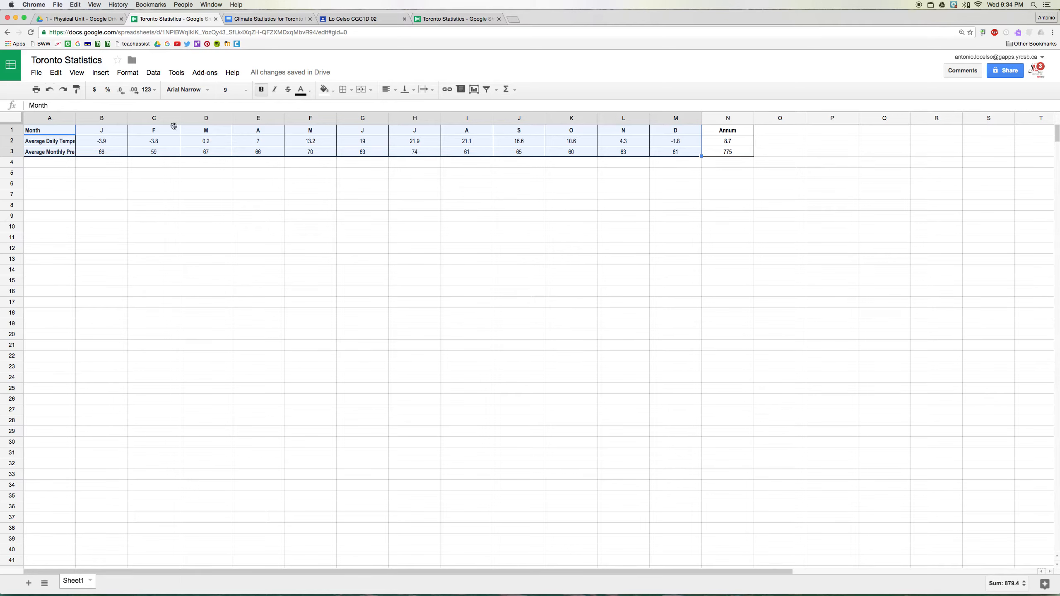
{"action": "left_click", "coordinate": [475, 89]}
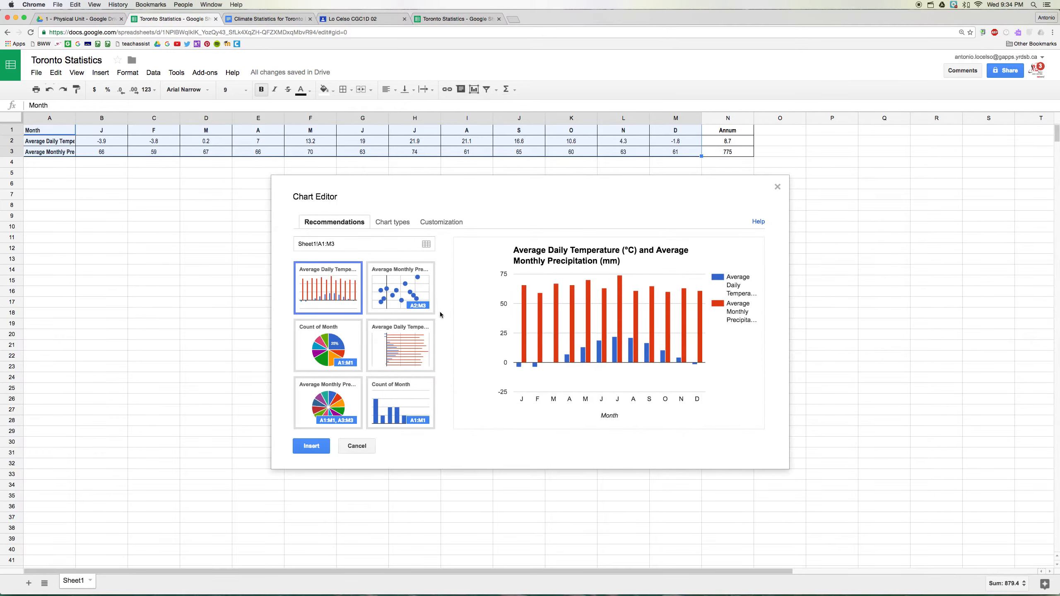
{"action": "left_click", "coordinate": [393, 224]}
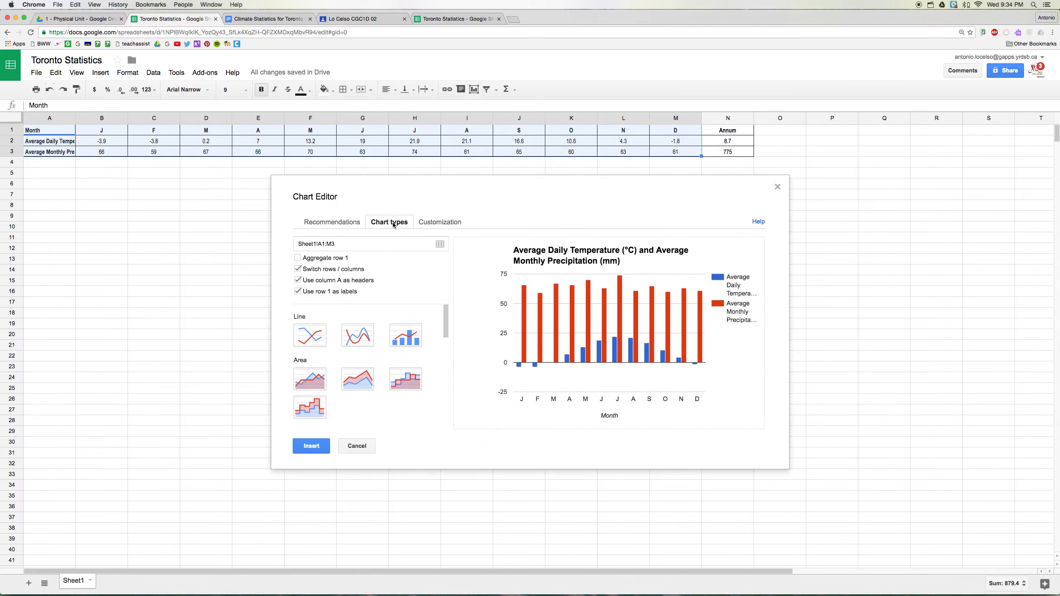
{"action": "left_click", "coordinate": [411, 339]}
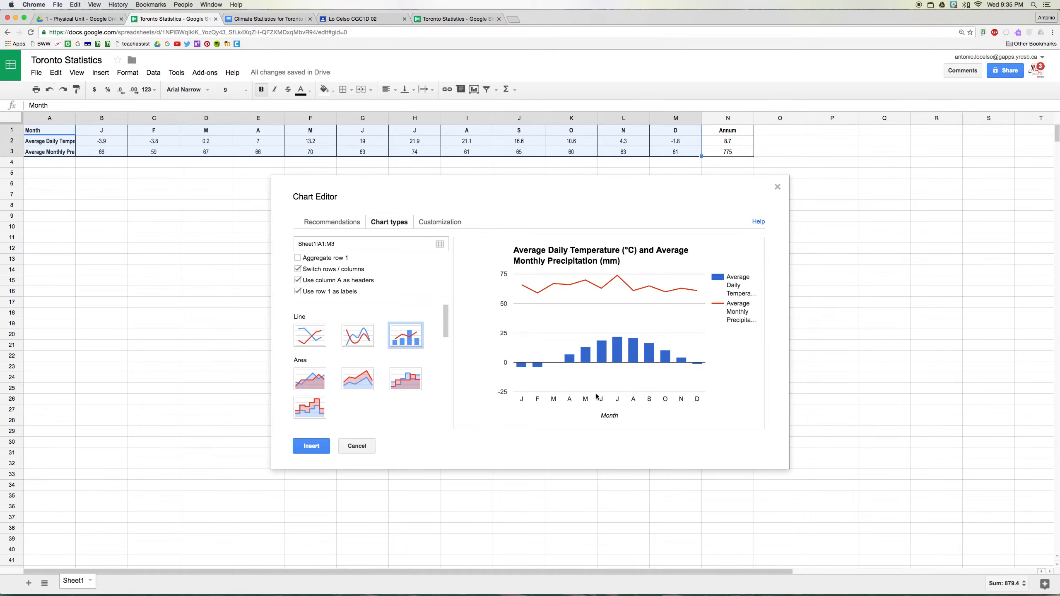
- Replace the chart title with "Toronto Climate (1981-2011)"
{"action": "left_click", "coordinate": [441, 225]}
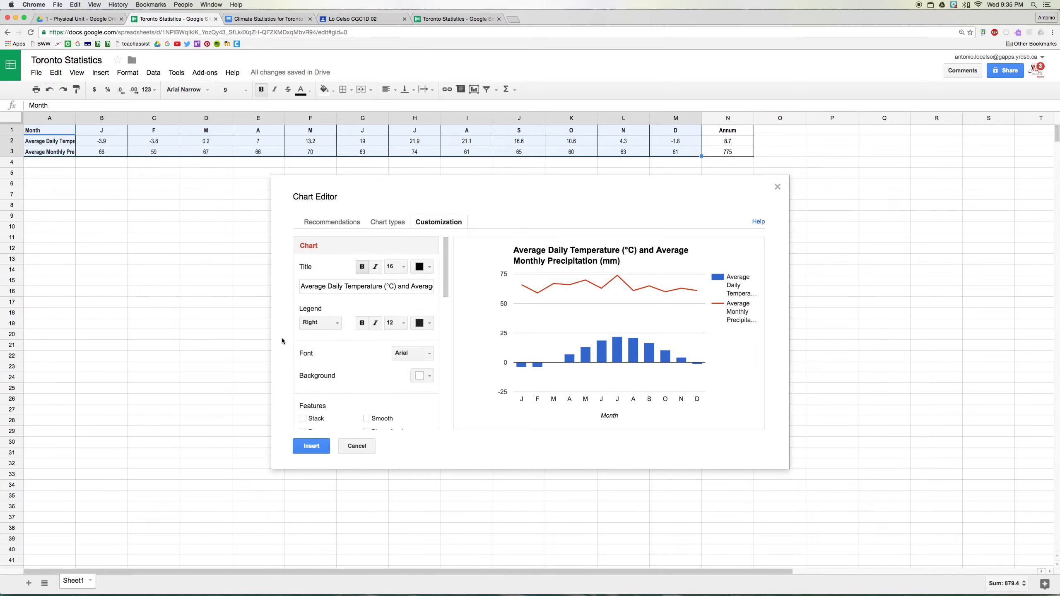
{"action": "left_click", "coordinate": [355, 287]}
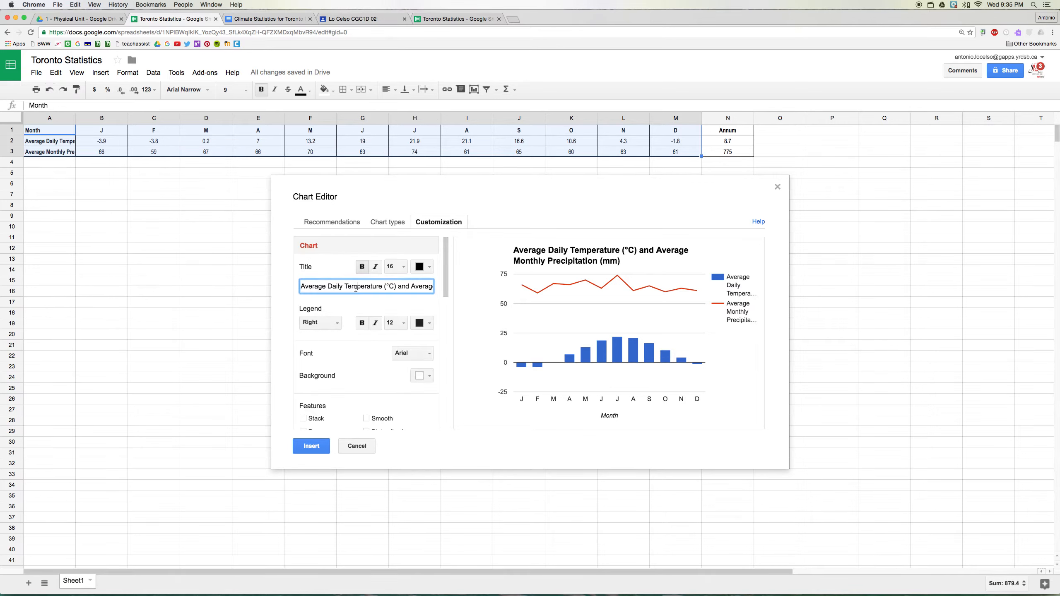
{"action": "key", "text": "super+a"}
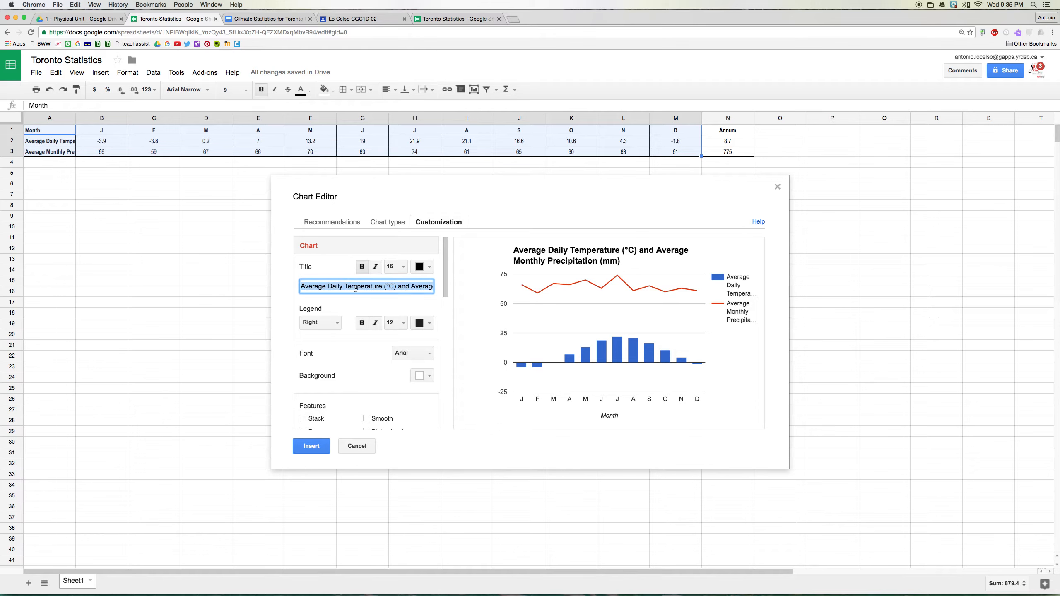
{"action": "key", "text": "BackSpace"}
{"action": "type", "text": "Toront"}
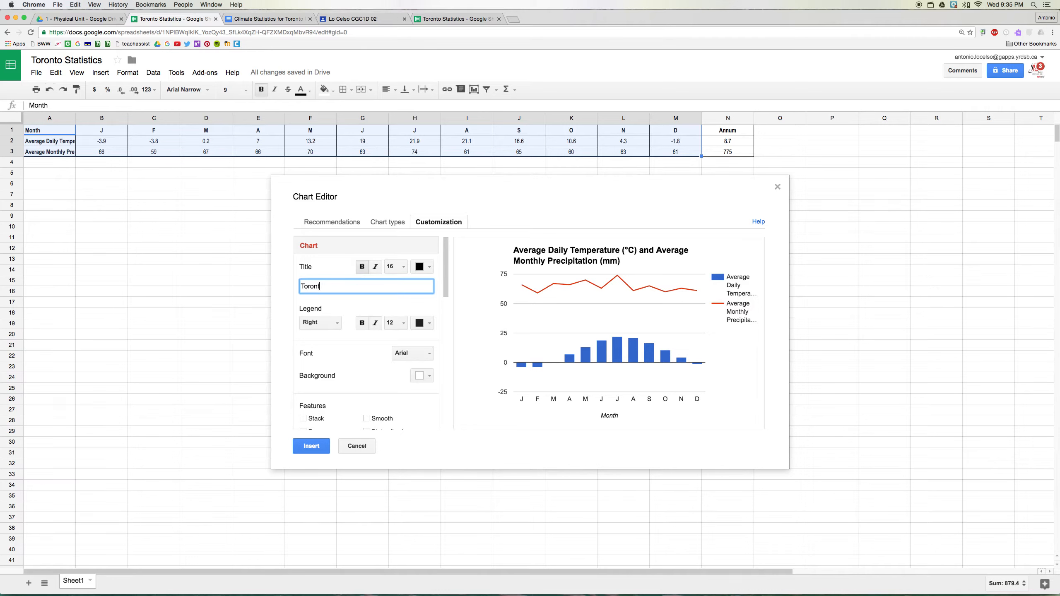
{"action": "type", "text": "o Climate (1981-2011)"}
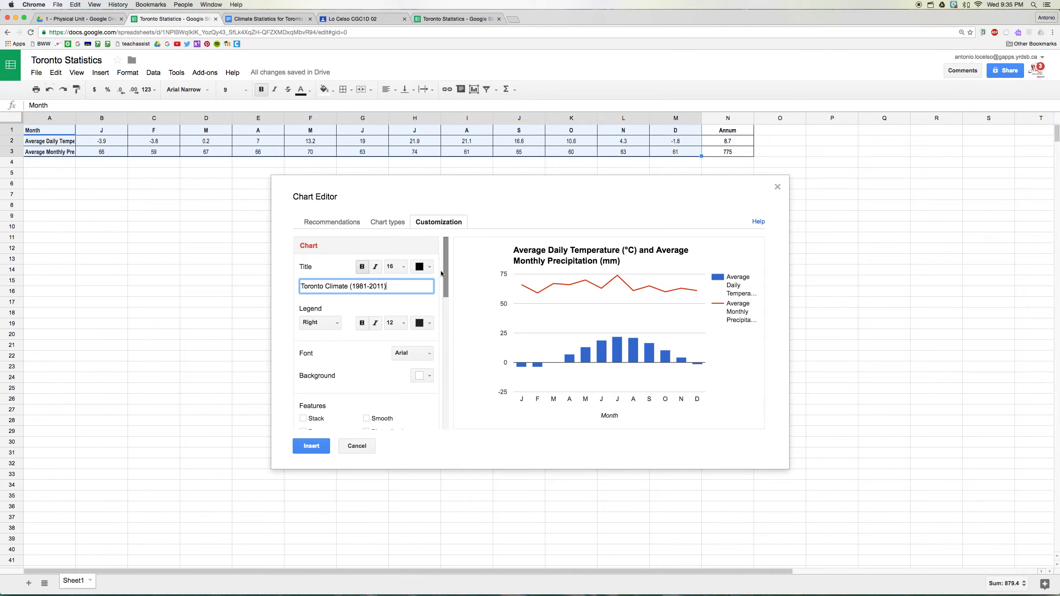
- Smooth the chart's line and colour the Average Monthly Precipitation (mm) series default blue
{"action": "left_click_drag", "start_coordinate": [445, 271], "coordinate": [447, 303]}
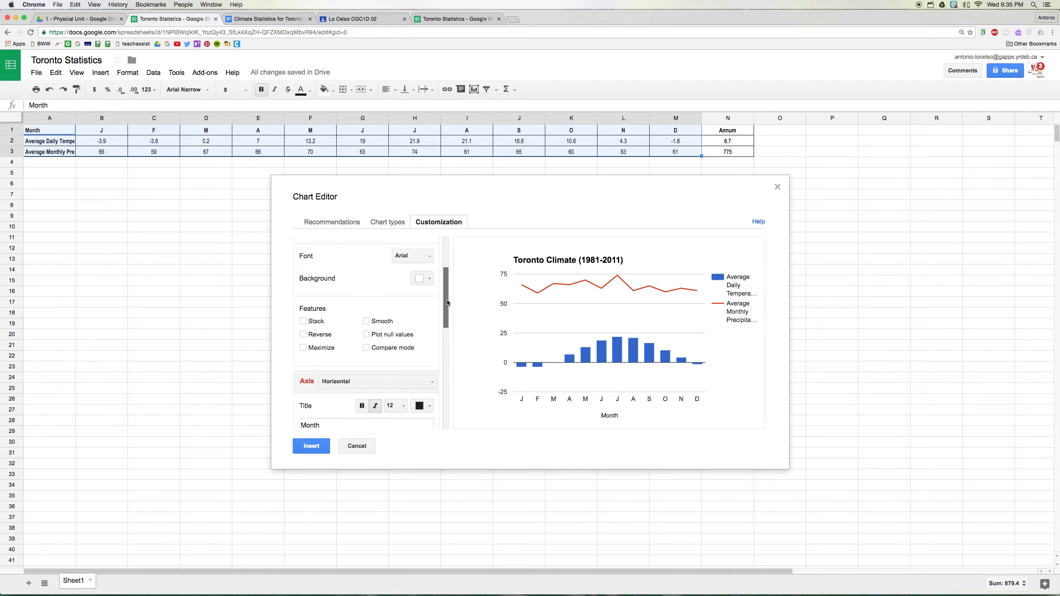
{"action": "left_click", "coordinate": [367, 321]}
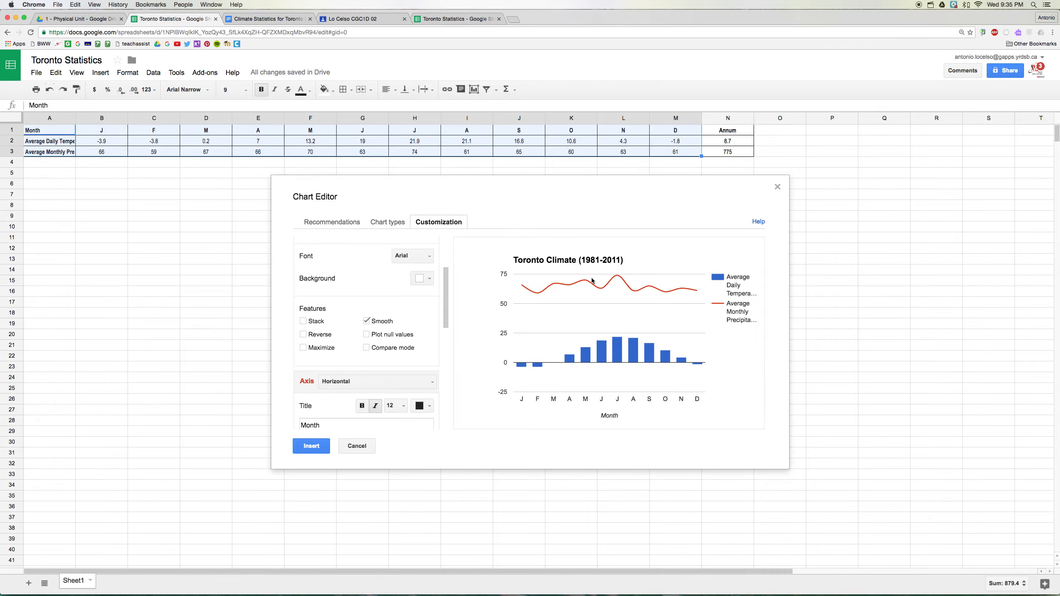
{"action": "left_click_drag", "start_coordinate": [447, 297], "coordinate": [449, 352]}
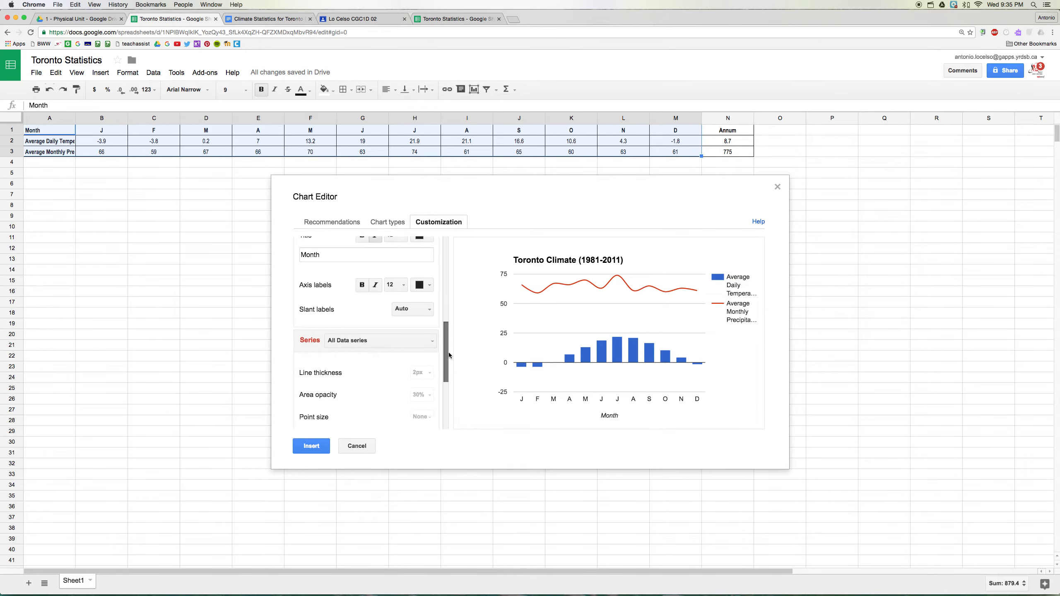
{"action": "left_click", "coordinate": [422, 337]}
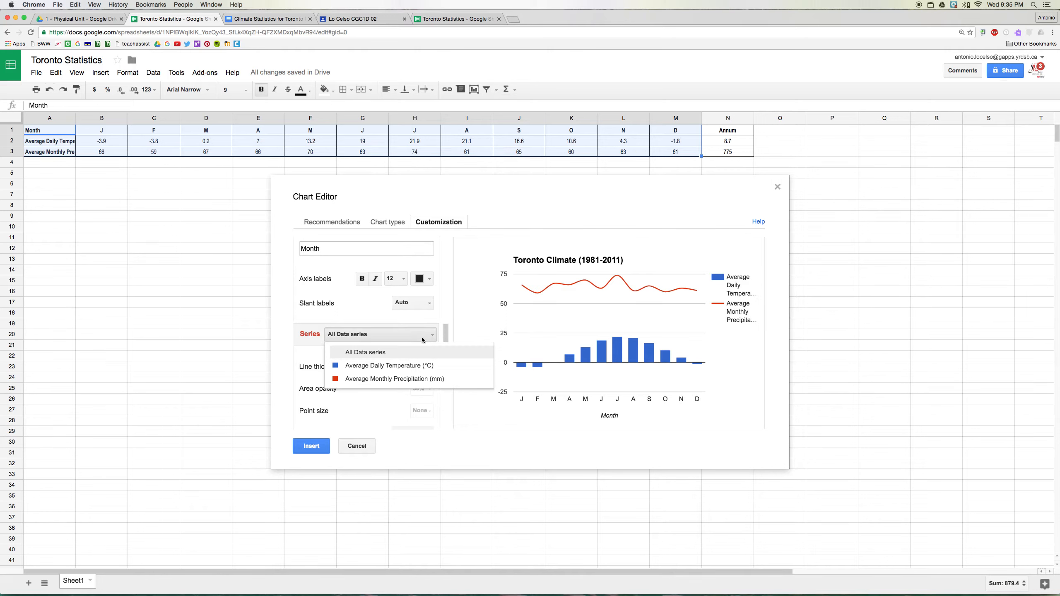
{"action": "left_click", "coordinate": [418, 379]}
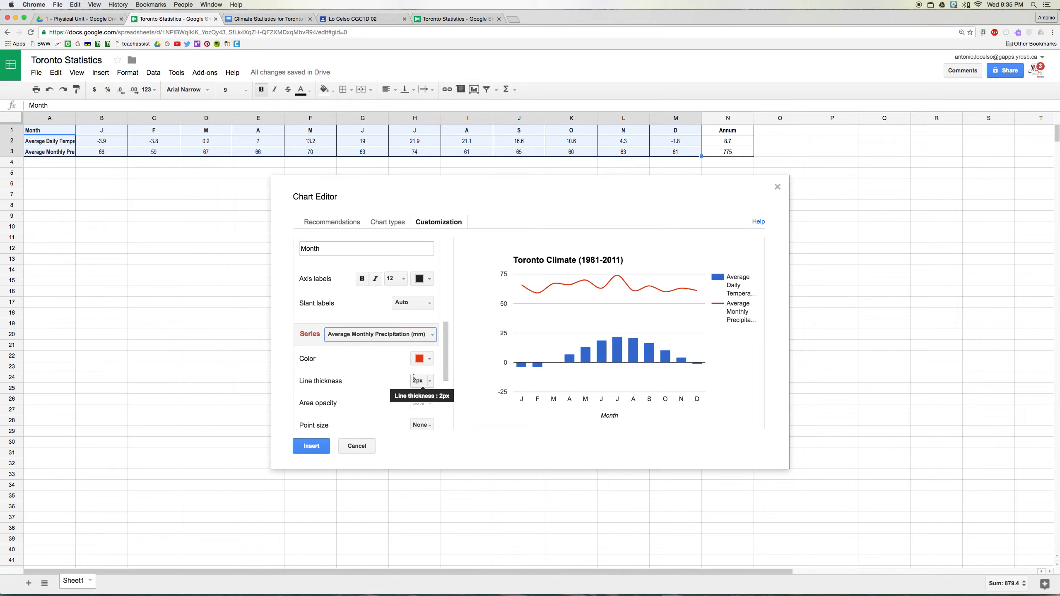
{"action": "left_click", "coordinate": [430, 360]}
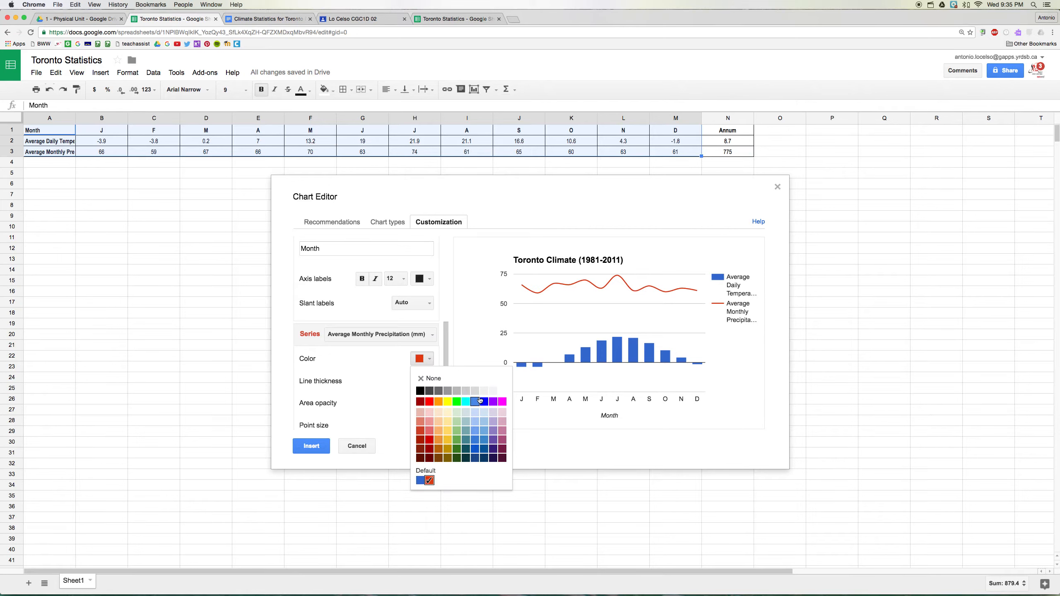
{"action": "left_click", "coordinate": [420, 481]}
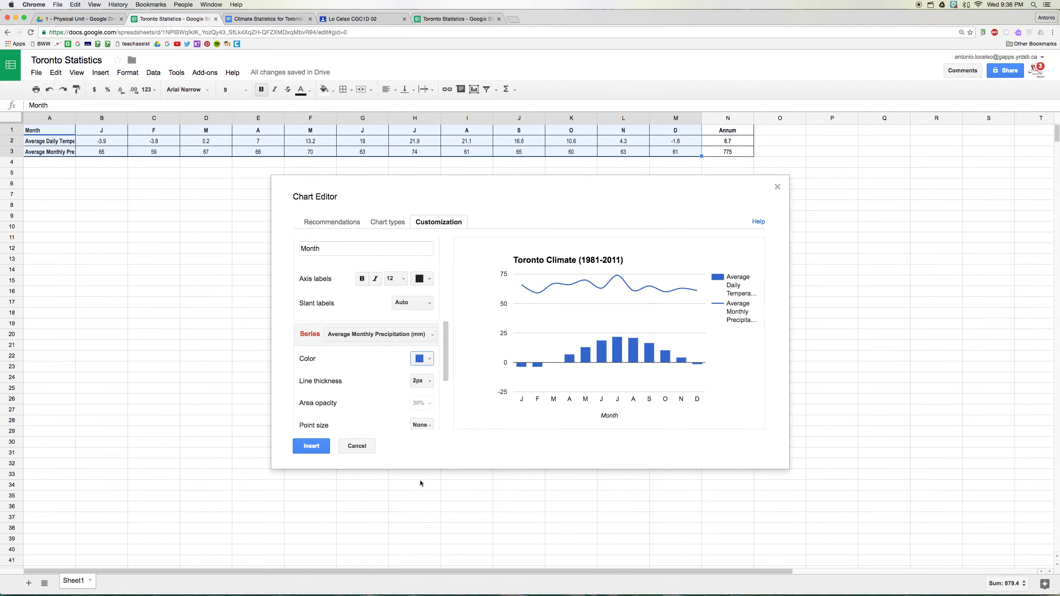
- Display the Average Monthly Precipitation (mm) series as columns and plot it against the right axis
{"action": "left_click_drag", "start_coordinate": [447, 341], "coordinate": [446, 375]}
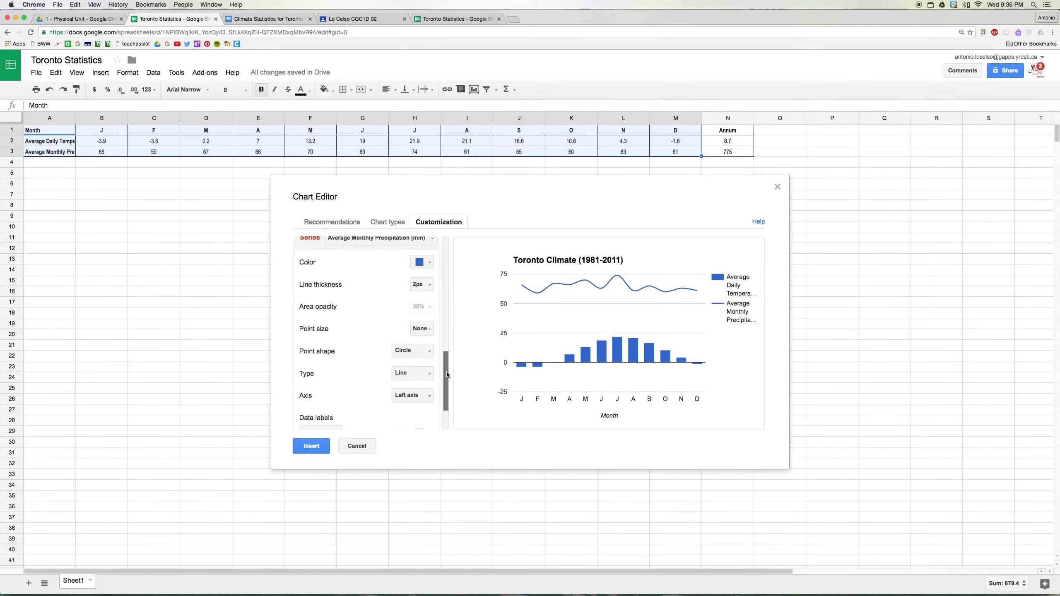
{"action": "left_click", "coordinate": [412, 374]}
{"action": "left_click", "coordinate": [416, 404]}
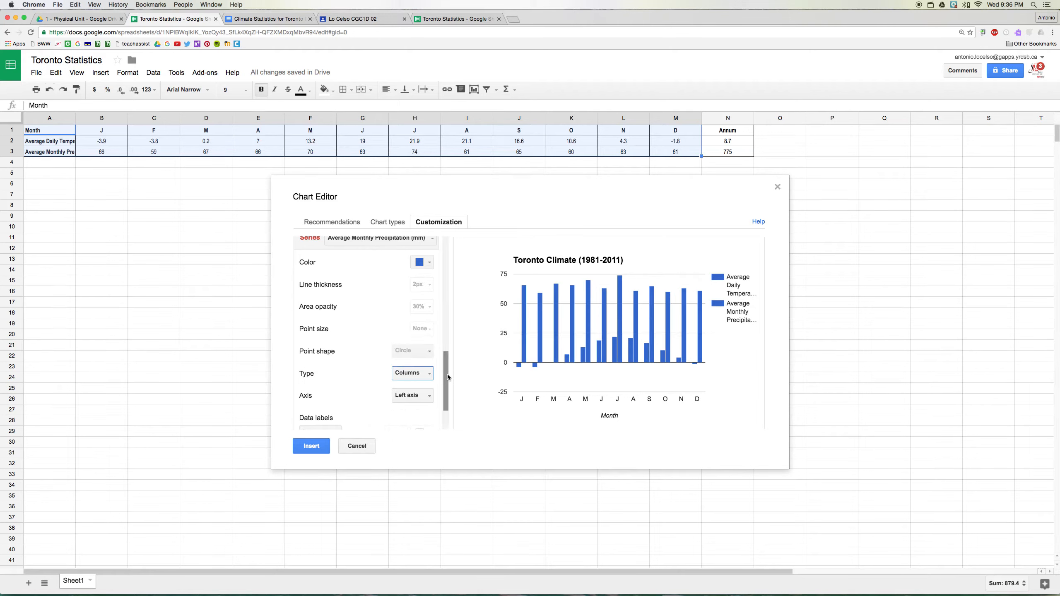
{"action": "scroll", "coordinate": [447, 375], "scroll_direction": "down", "scroll_amount": 1}
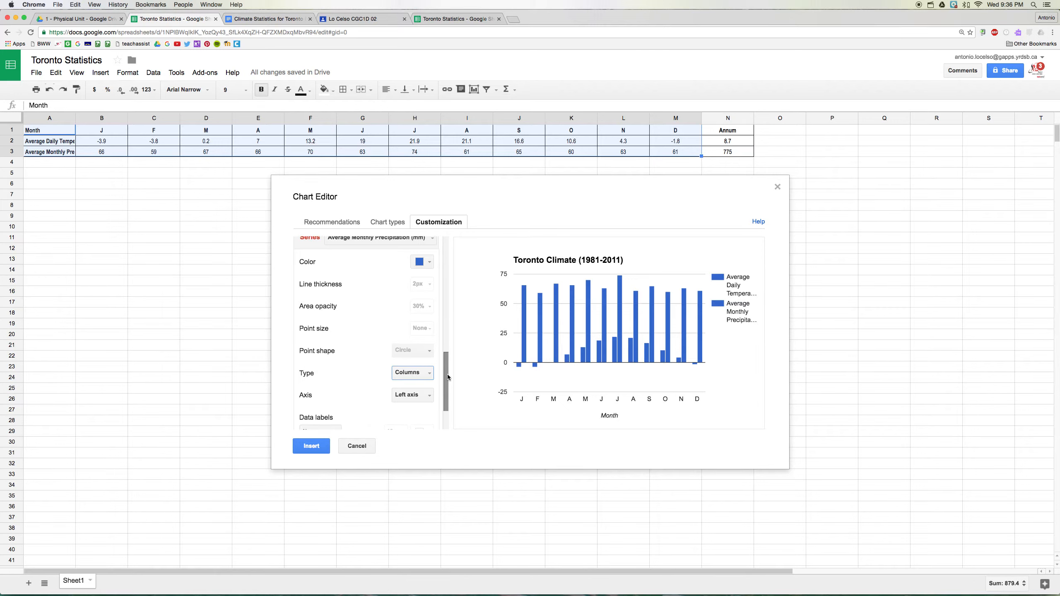
{"action": "left_click_drag", "start_coordinate": [445, 375], "coordinate": [447, 394]}
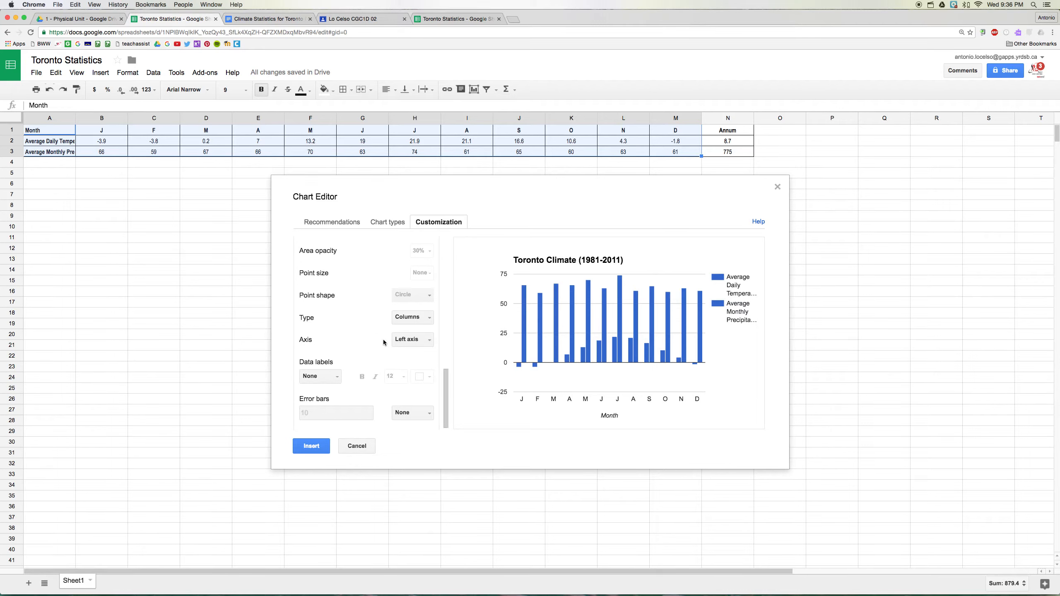
{"action": "left_click", "coordinate": [418, 344]}
{"action": "left_click", "coordinate": [421, 371]}
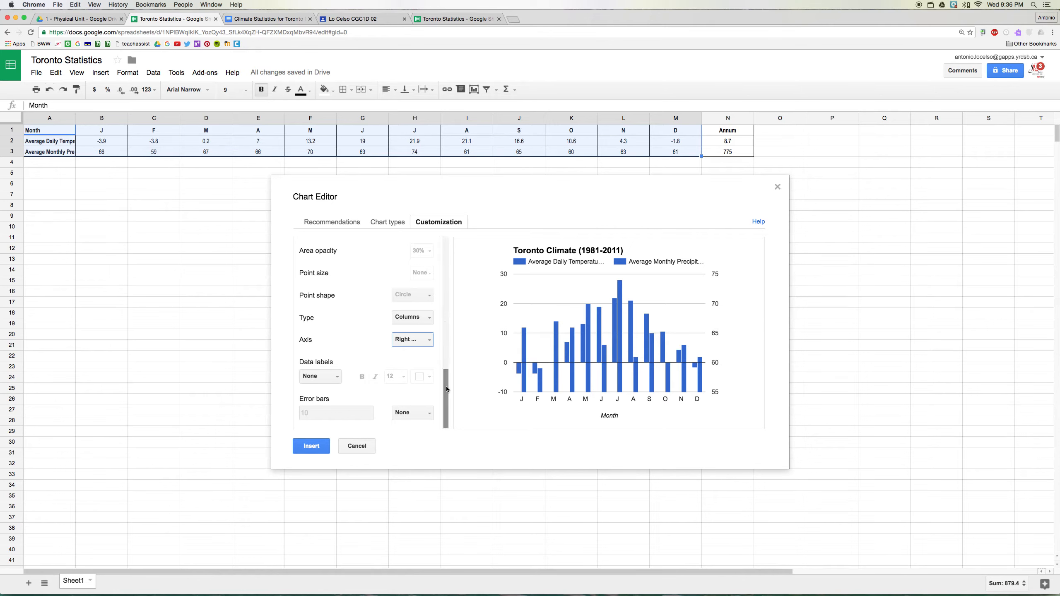
- Title the chart's right vertical axis "Precipitation (mm)"
{"action": "left_click_drag", "start_coordinate": [445, 387], "coordinate": [446, 321]}
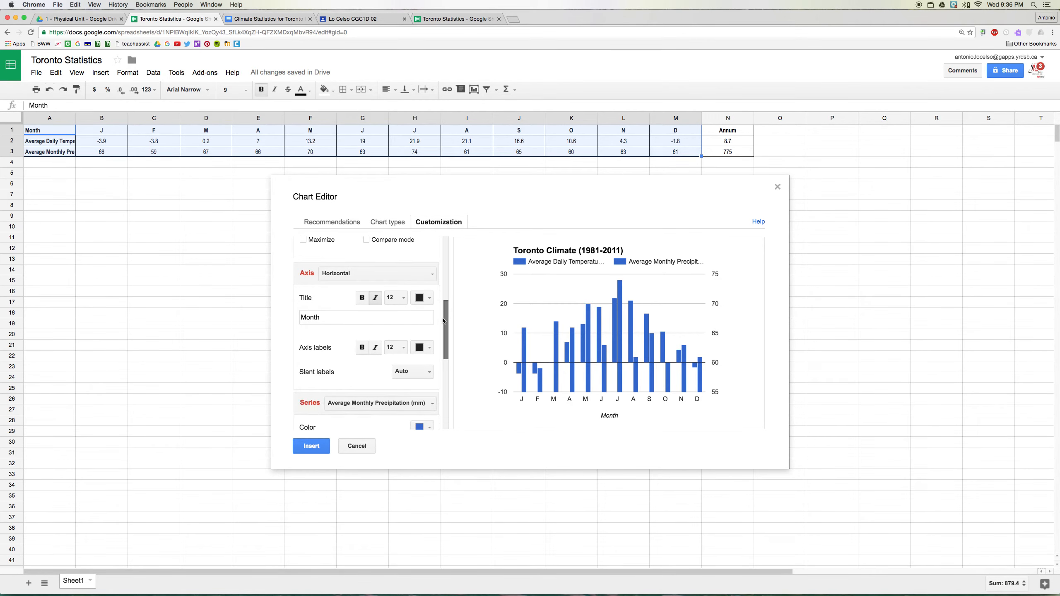
{"action": "left_click", "coordinate": [336, 274]}
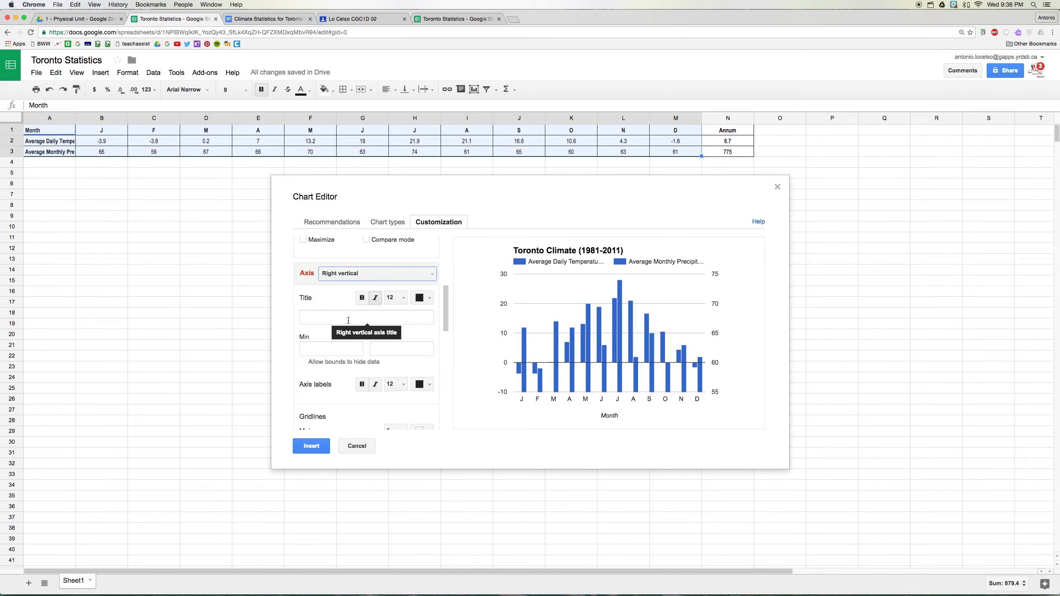
{"action": "left_click", "coordinate": [348, 320]}
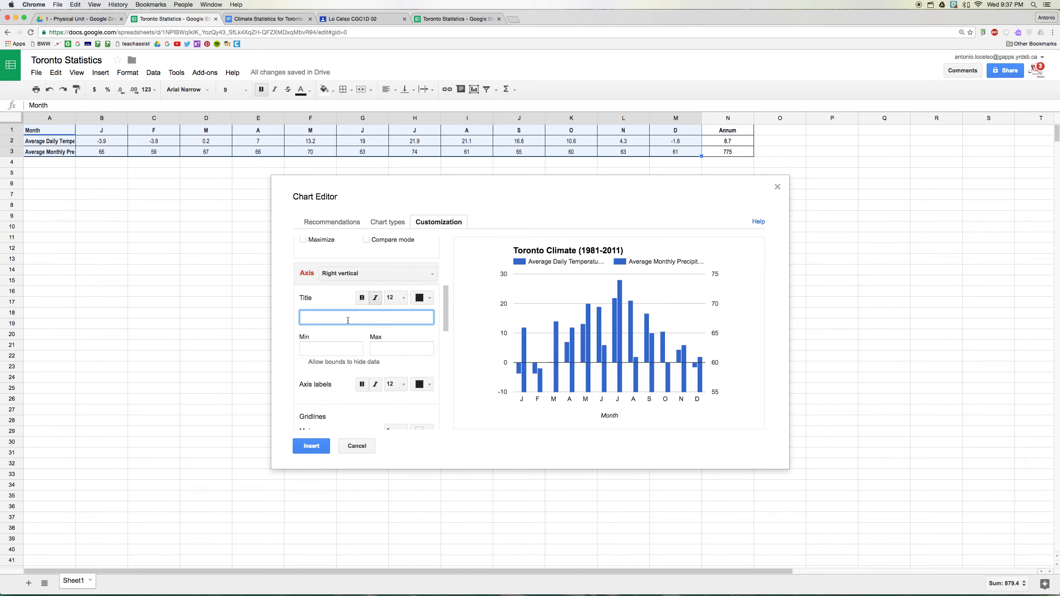
{"action": "type", "text": "Precipitation (mm"}
- Set the right vertical axis range to minimum 0 and maximum 125, following the precipitation range given in the Toronto climate statistics document
{"action": "left_click", "coordinate": [336, 352]}
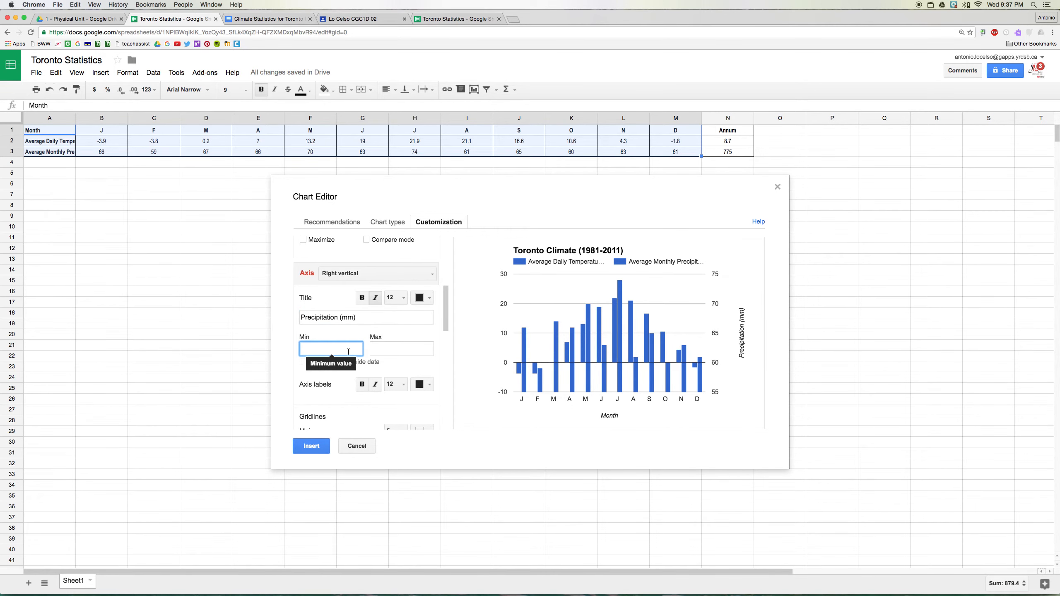
{"action": "left_click", "coordinate": [267, 19]}
{"action": "left_click", "coordinate": [541, 394]}
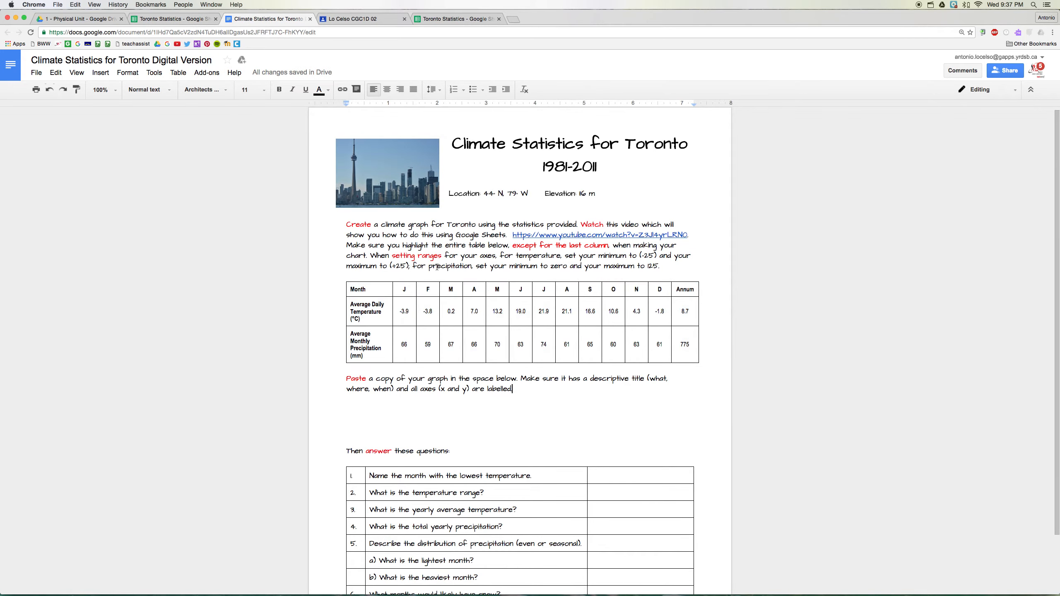
{"action": "left_click_drag", "start_coordinate": [429, 267], "coordinate": [664, 271]}
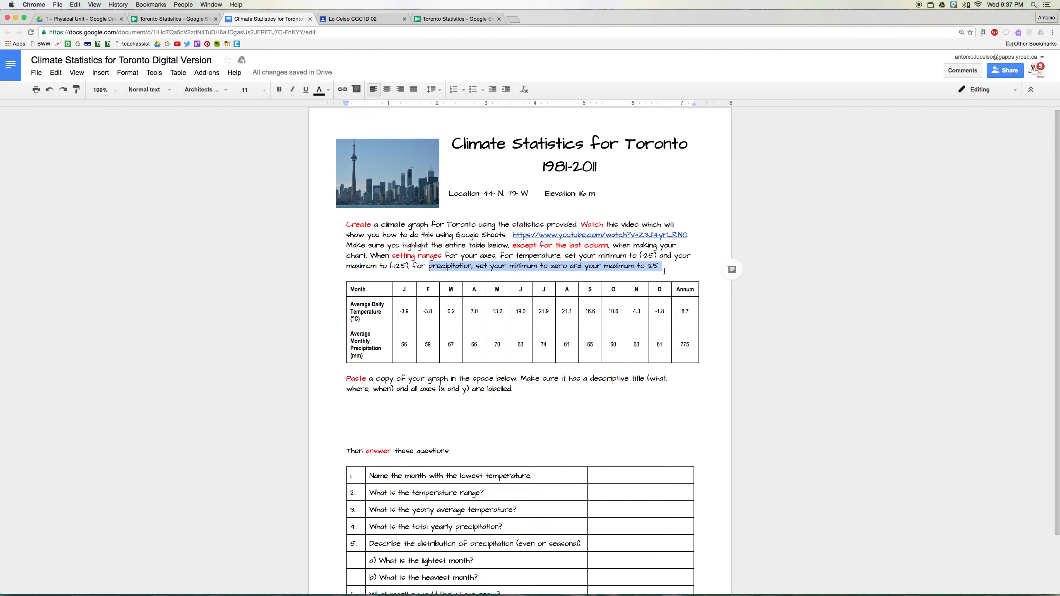
{"action": "left_click", "coordinate": [571, 395]}
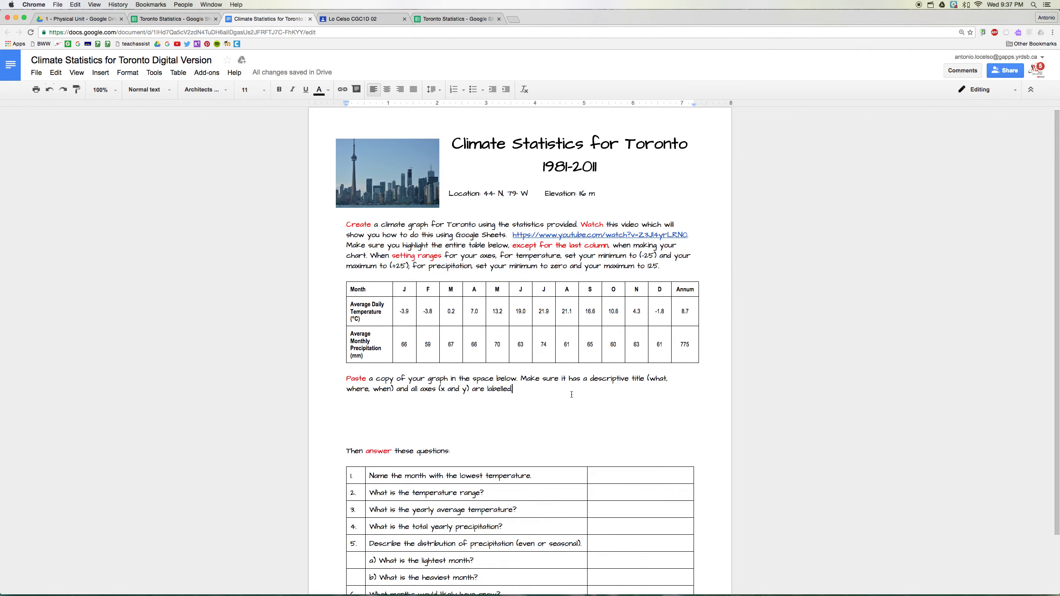
{"action": "left_click", "coordinate": [154, 20]}
{"action": "left_click", "coordinate": [321, 348]}
{"action": "key", "text": "Tab"}
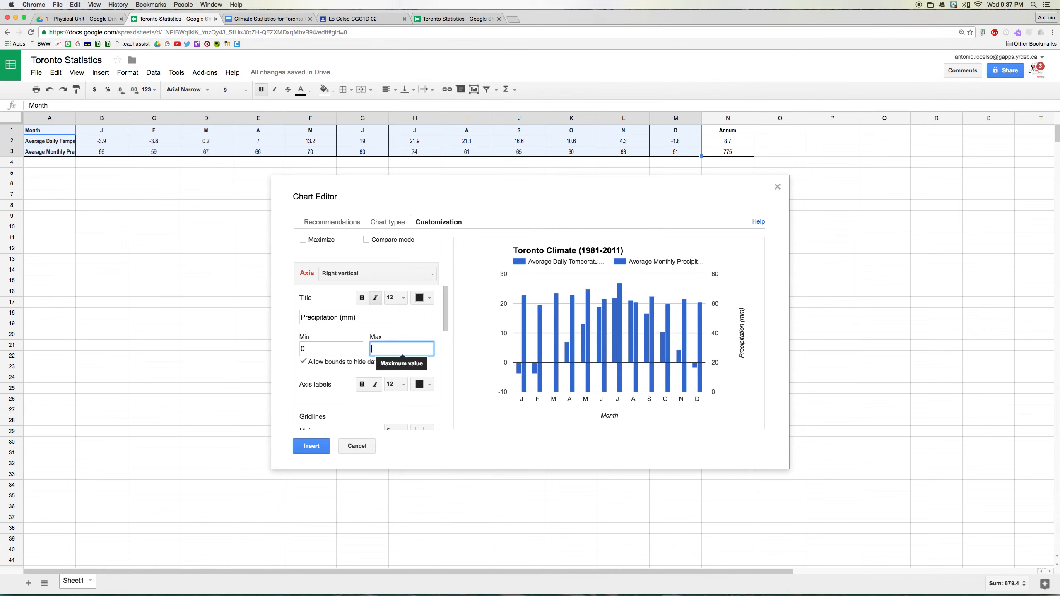
{"action": "type", "text": "125"}
{"action": "key", "text": "Tab"}
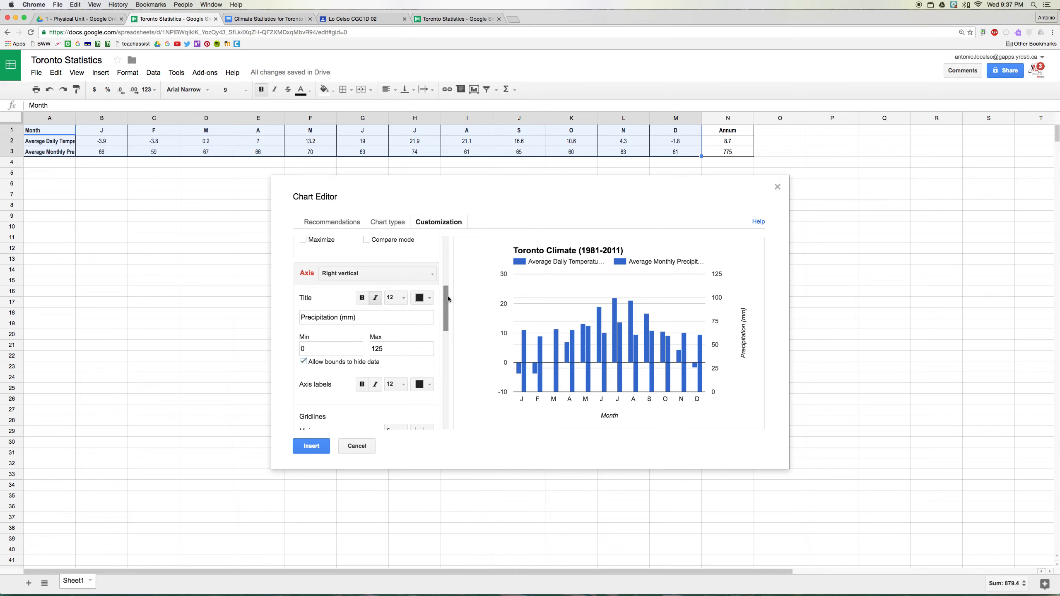
- Colour the chart's Average Daily Temperature (°C) series red
{"action": "left_click_drag", "start_coordinate": [446, 300], "coordinate": [446, 366]}
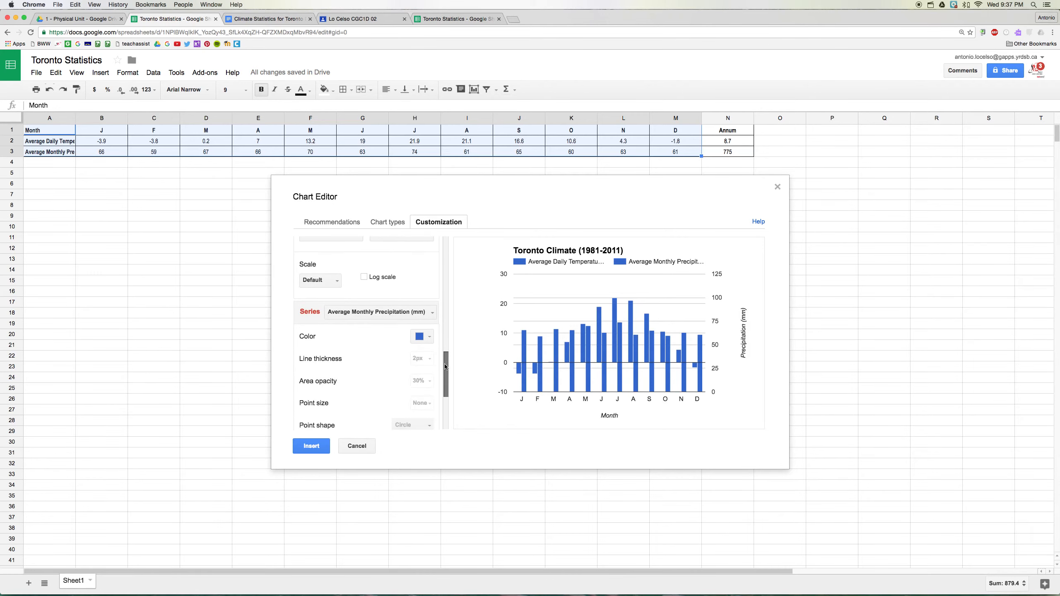
{"action": "left_click", "coordinate": [404, 318]}
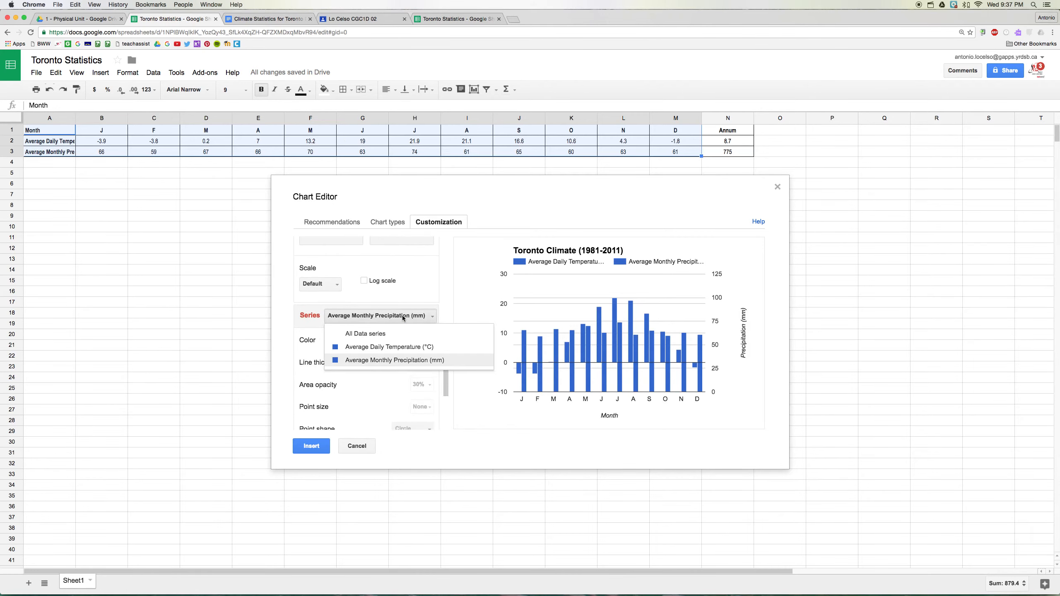
{"action": "left_click", "coordinate": [400, 348]}
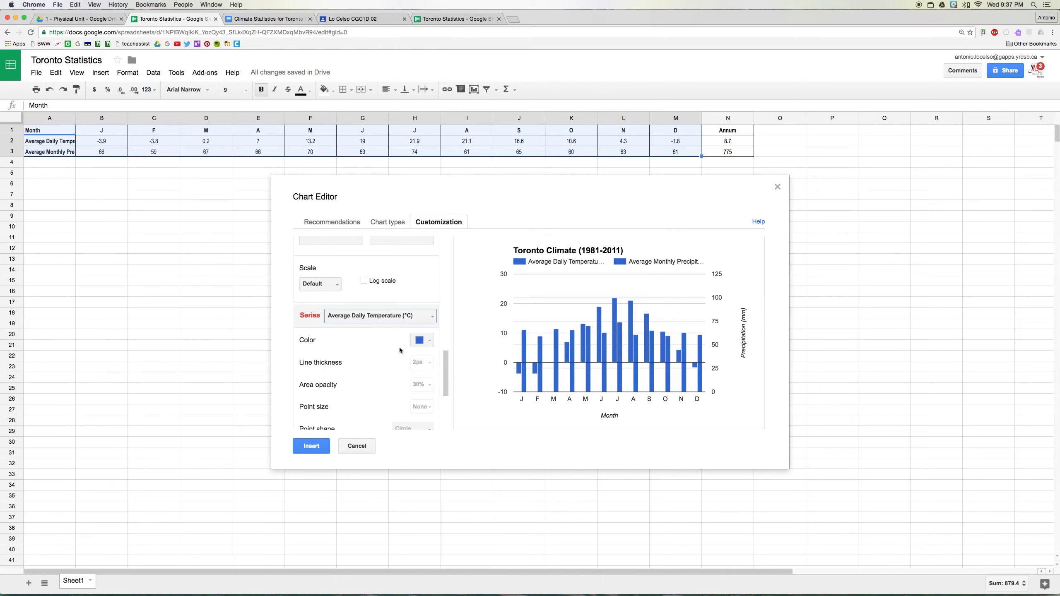
{"action": "left_click", "coordinate": [423, 340]}
{"action": "left_click", "coordinate": [430, 461]}
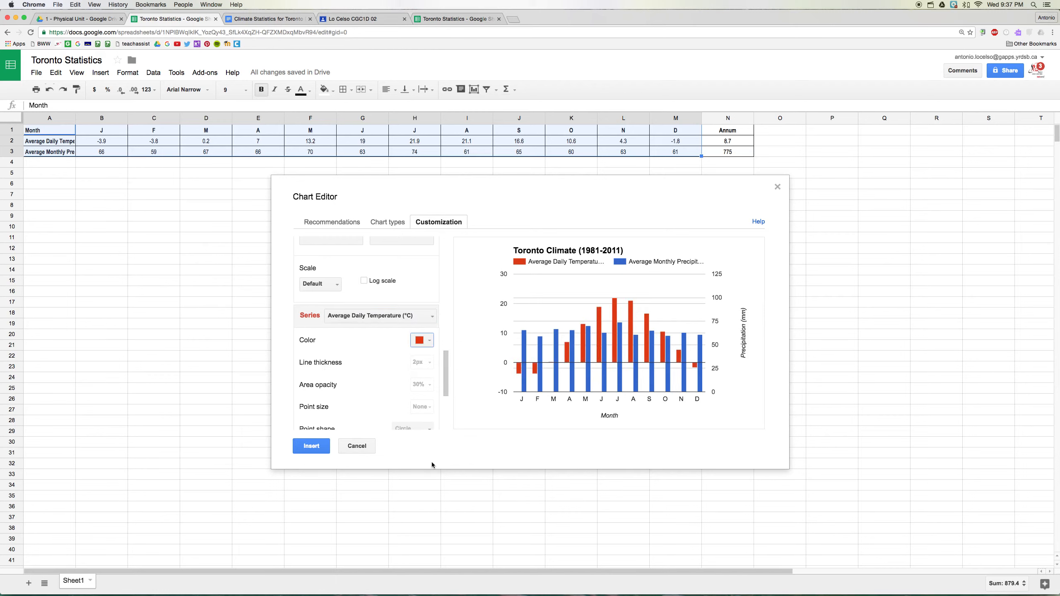
- Display the Average Daily Temperature (°C) series as a line instead of columns
{"action": "left_click_drag", "start_coordinate": [447, 375], "coordinate": [446, 399]}
{"action": "left_click", "coordinate": [427, 359]}
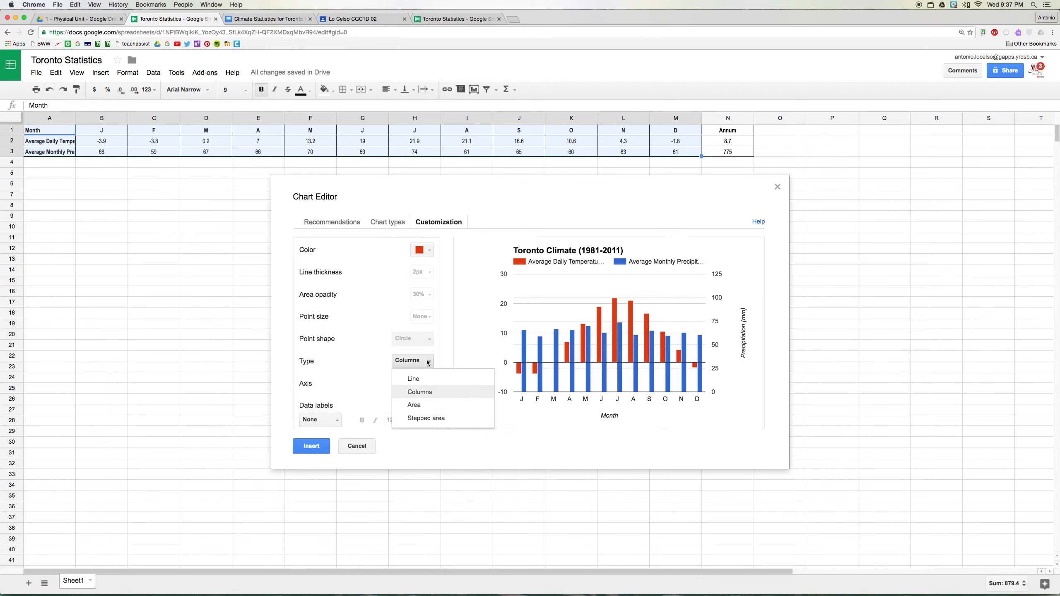
{"action": "left_click", "coordinate": [424, 384]}
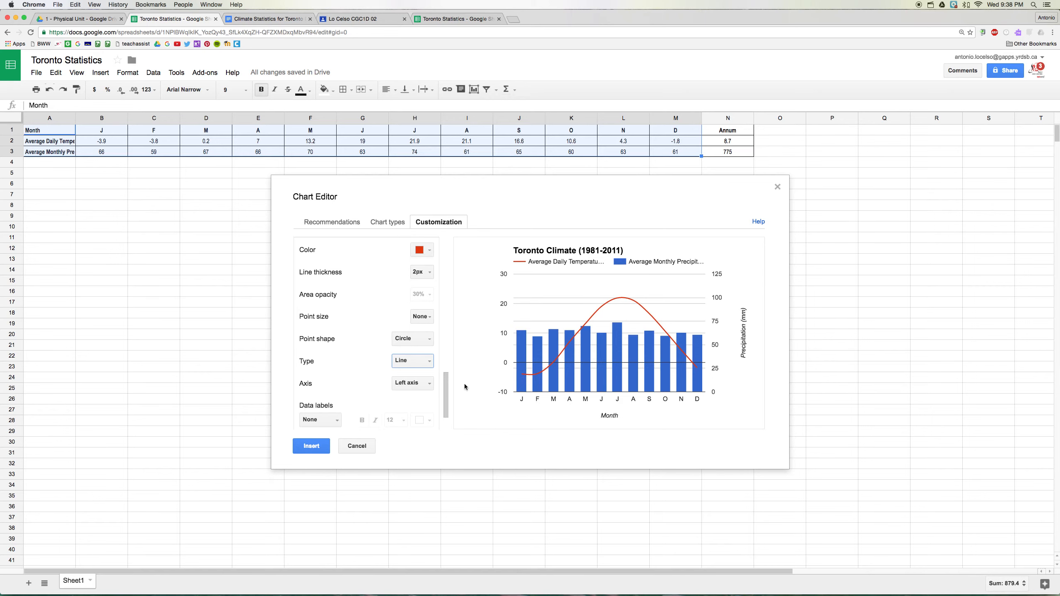
- Title the chart's left vertical axis "Temperature (°C)"
{"action": "left_click_drag", "start_coordinate": [445, 390], "coordinate": [446, 331]}
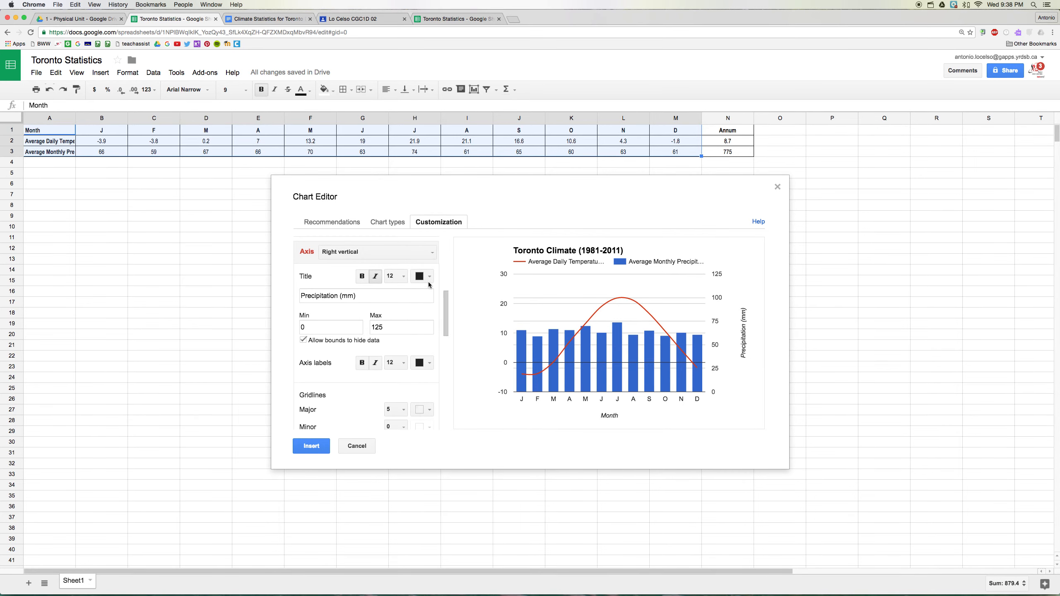
{"action": "left_click", "coordinate": [422, 252]}
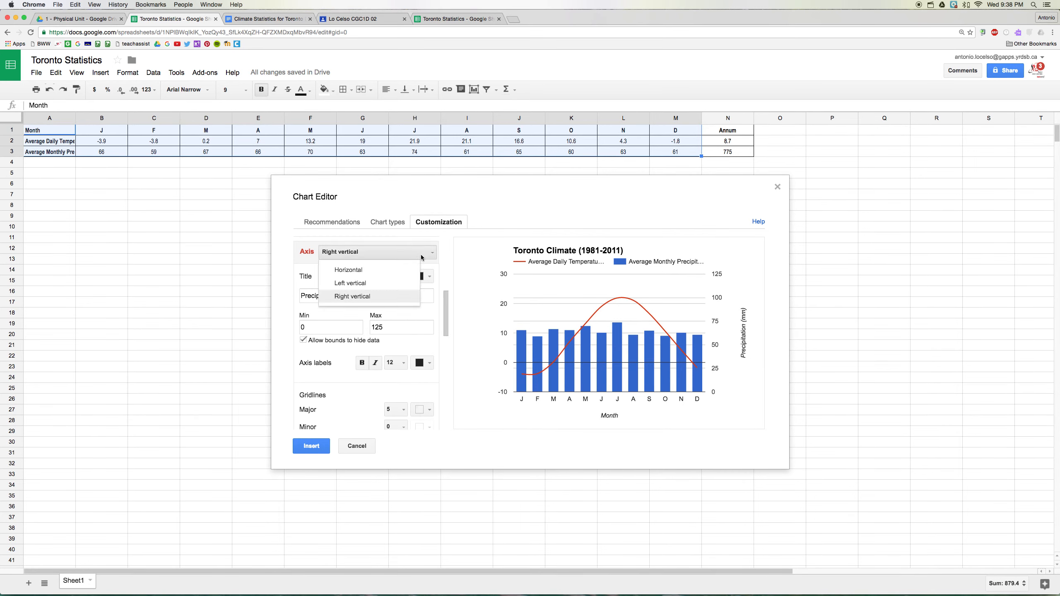
{"action": "left_click", "coordinate": [358, 283]}
{"action": "left_click", "coordinate": [318, 295]}
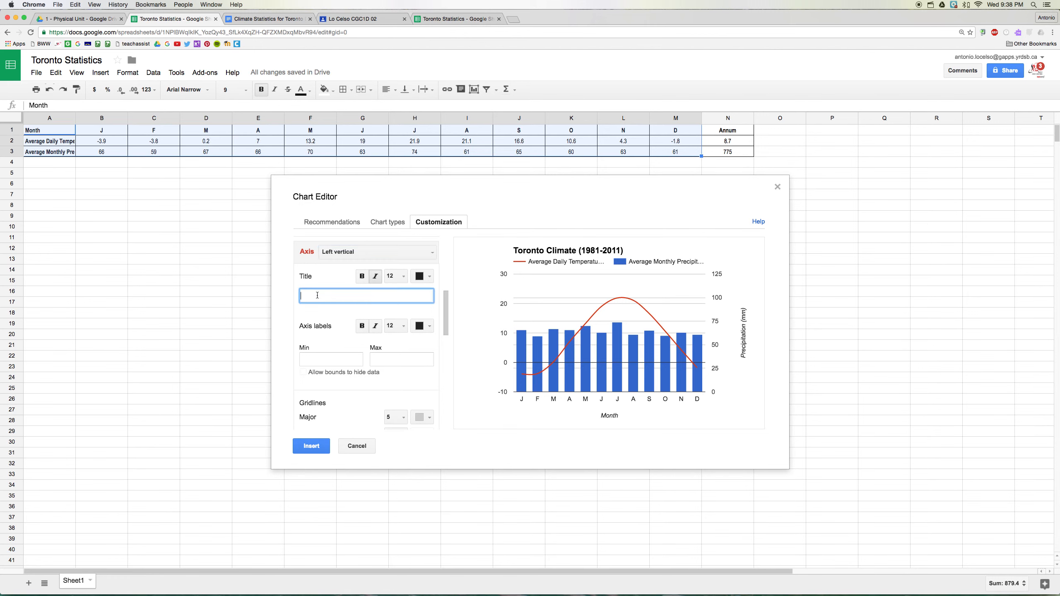
{"action": "type", "text": "Temperature"}
{"action": "type", "text": "(°C"}
- Set the left vertical axis range to minimum -25 and maximum 25, following the temperature range in the climate statistics document
{"action": "left_click", "coordinate": [277, 19]}
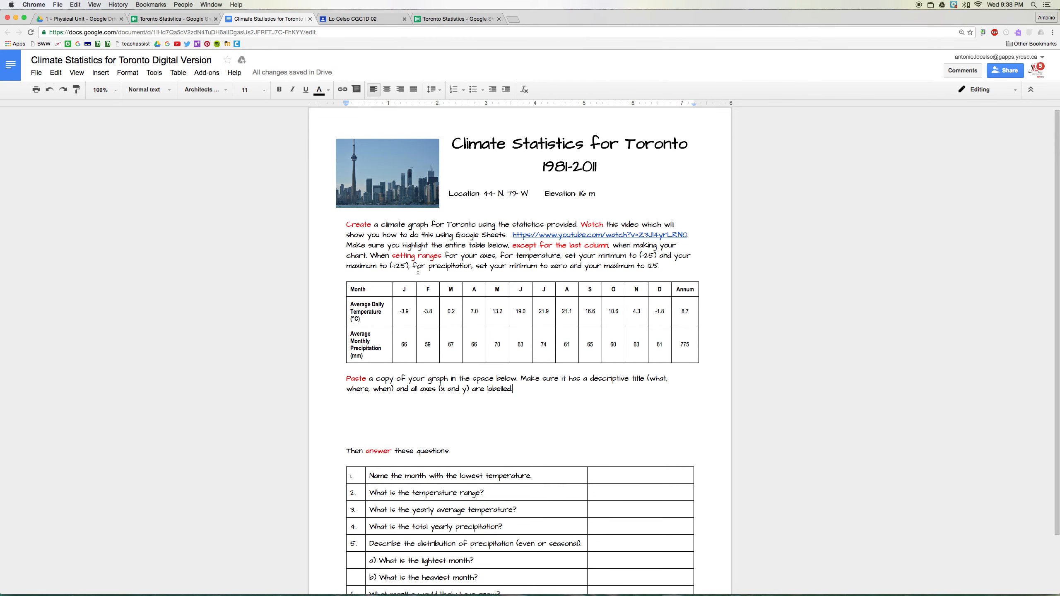
{"action": "left_click", "coordinate": [171, 18]}
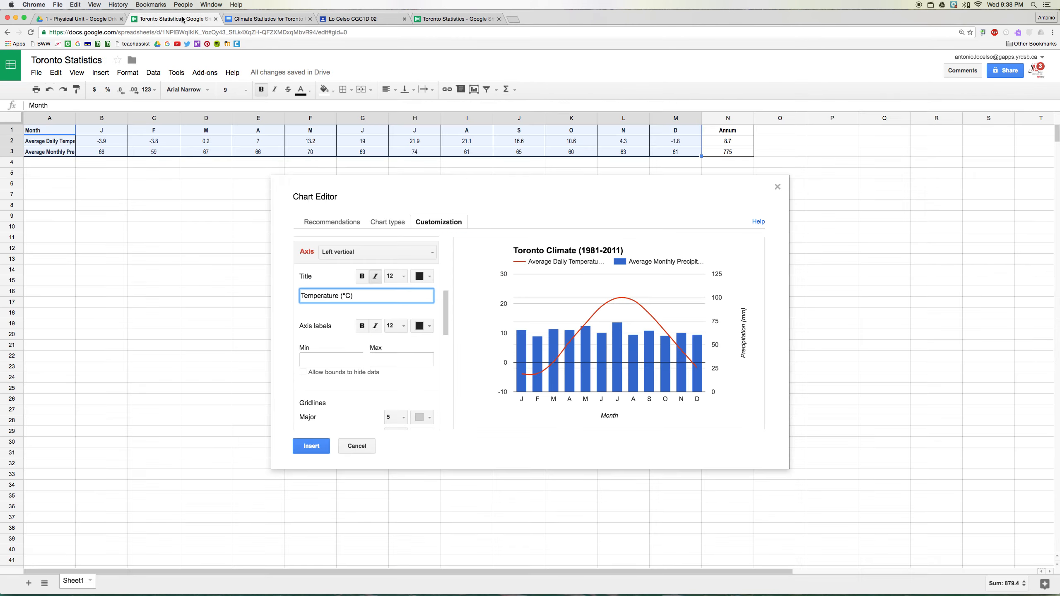
{"action": "left_click", "coordinate": [311, 360]}
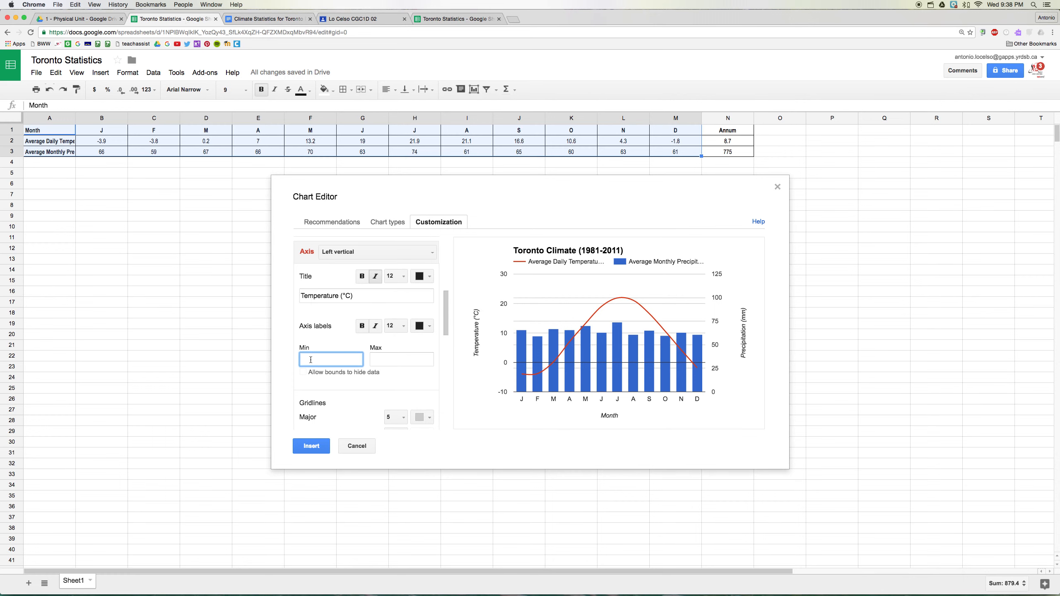
{"action": "type", "text": "-25"}
{"action": "key", "text": "Tab"}
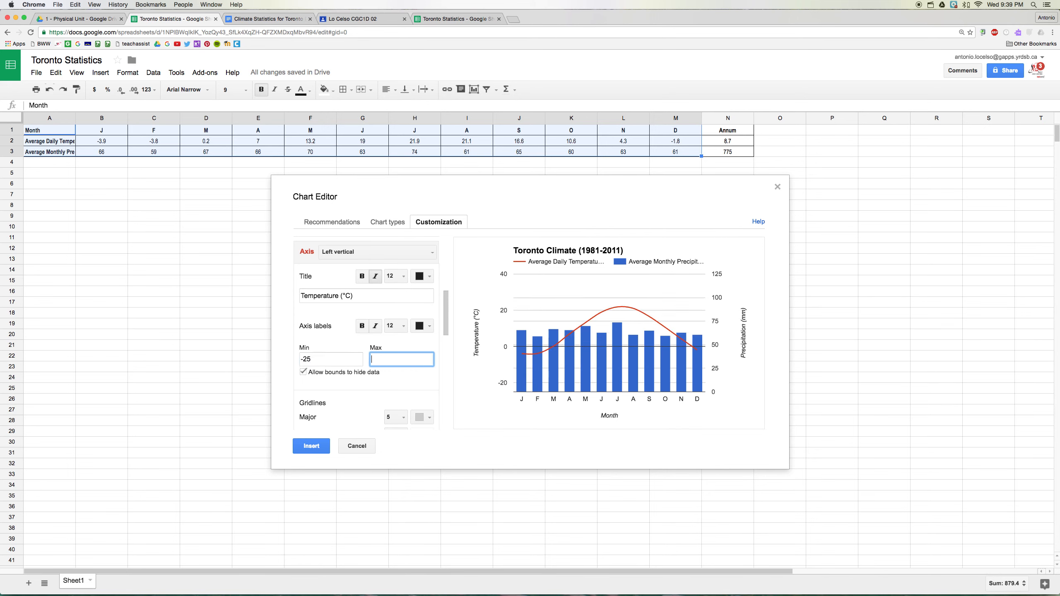
{"action": "type", "text": "25"}
{"action": "key", "text": "Tab"}
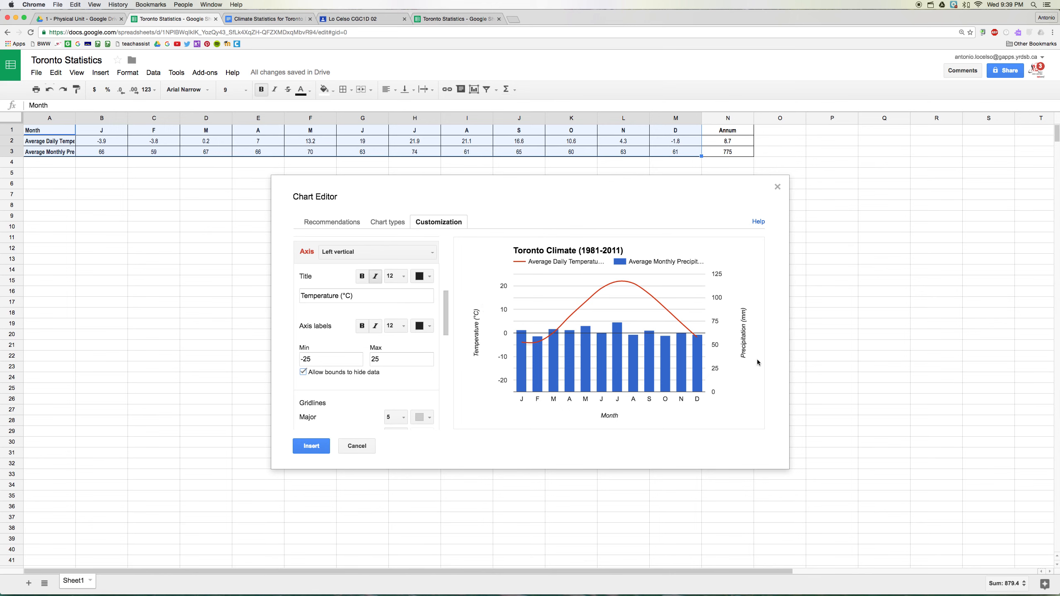
- Insert the finished climate chart into the sheet and move it to empty cells below the data table
{"action": "left_click_drag", "start_coordinate": [446, 307], "coordinate": [445, 255]}
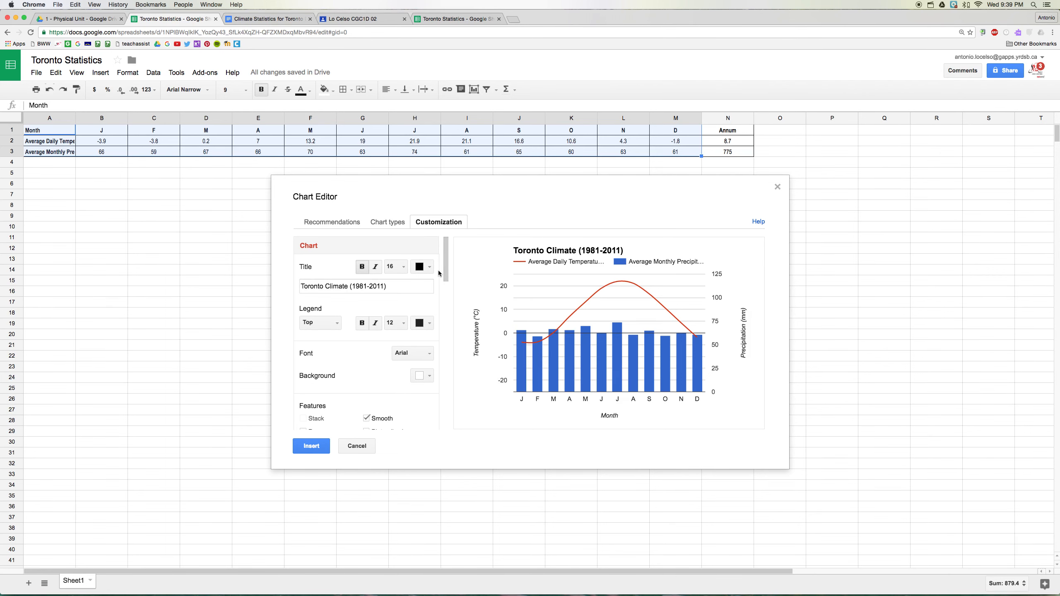
{"action": "left_click", "coordinate": [314, 447]}
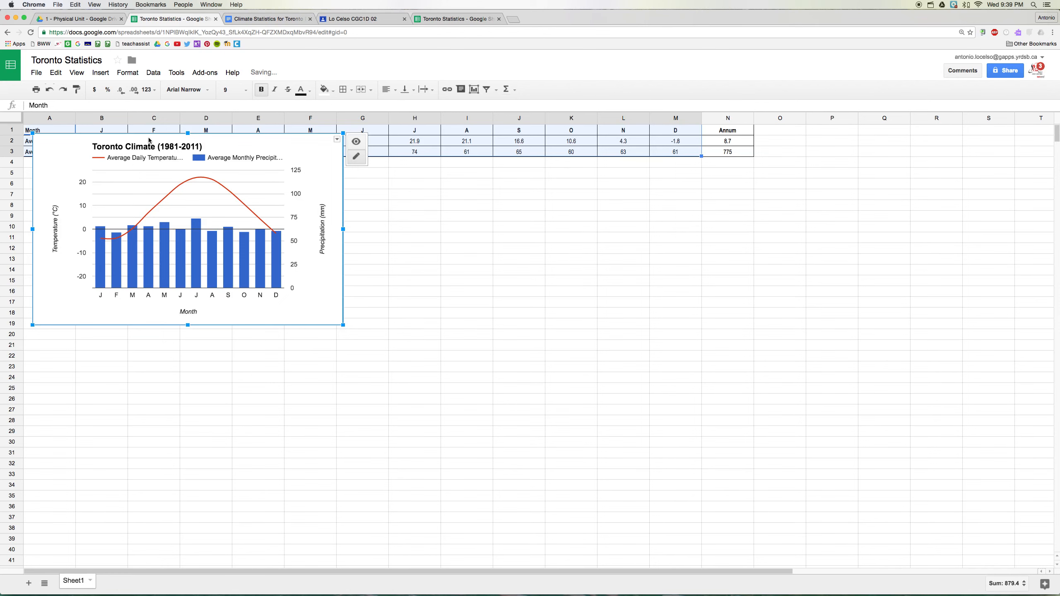
{"action": "left_click_drag", "start_coordinate": [151, 140], "coordinate": [358, 253]}
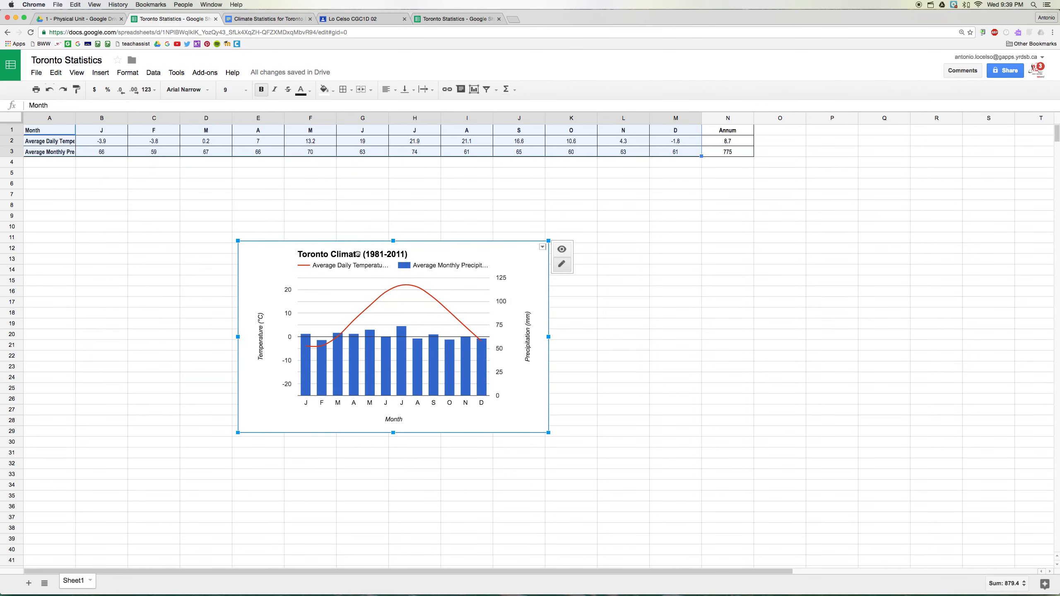
- Copy the chart and paste it into the Google Docs climate statistics document below the graph-pasting instructions, without linking it to the spreadsheet
{"action": "left_click", "coordinate": [260, 250]}
{"action": "left_click", "coordinate": [61, 75]}
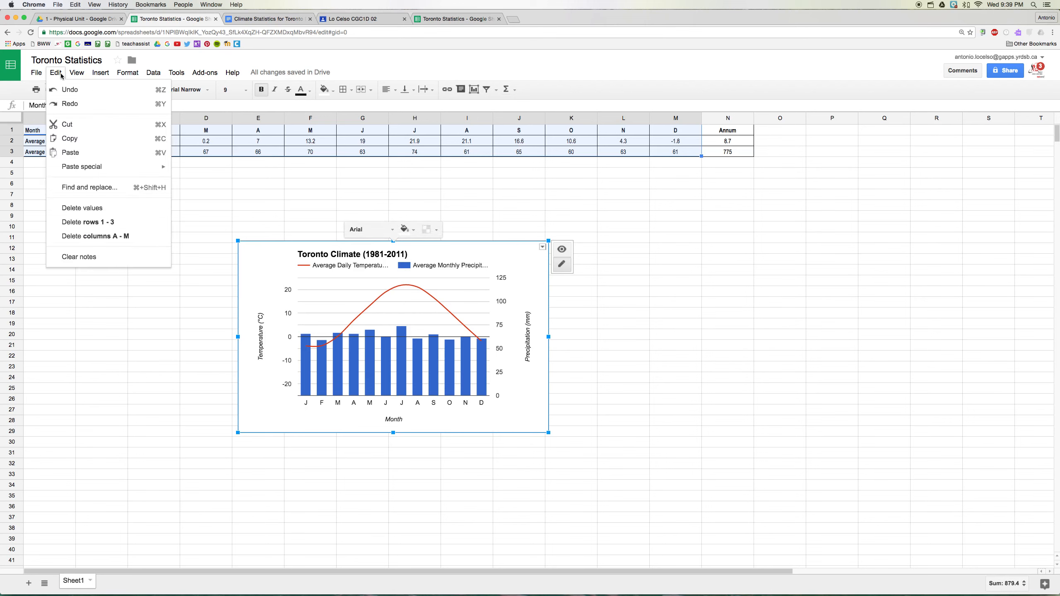
{"action": "left_click", "coordinate": [77, 141]}
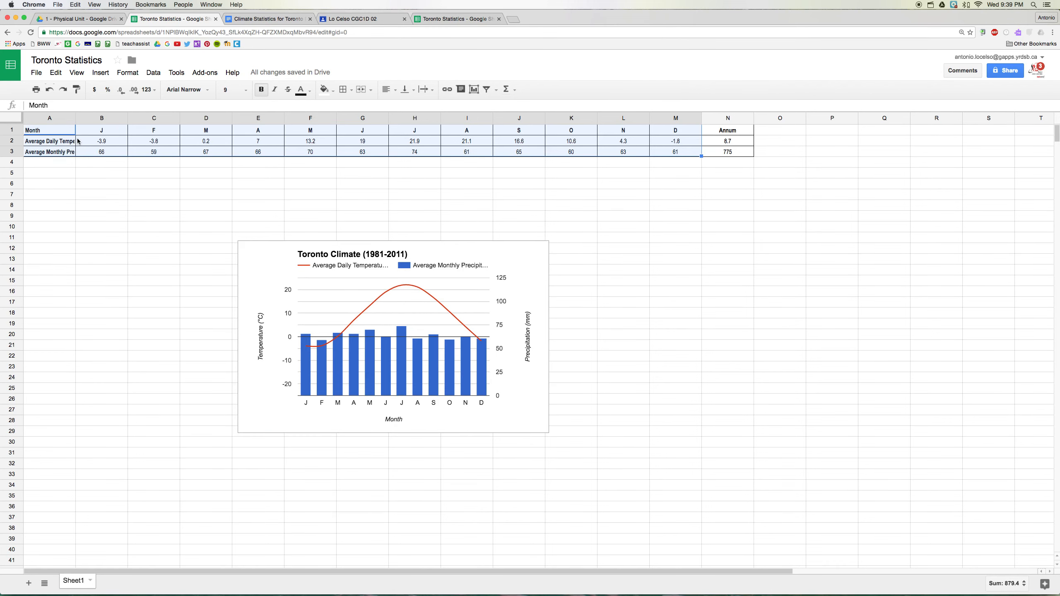
{"action": "left_click", "coordinate": [247, 19]}
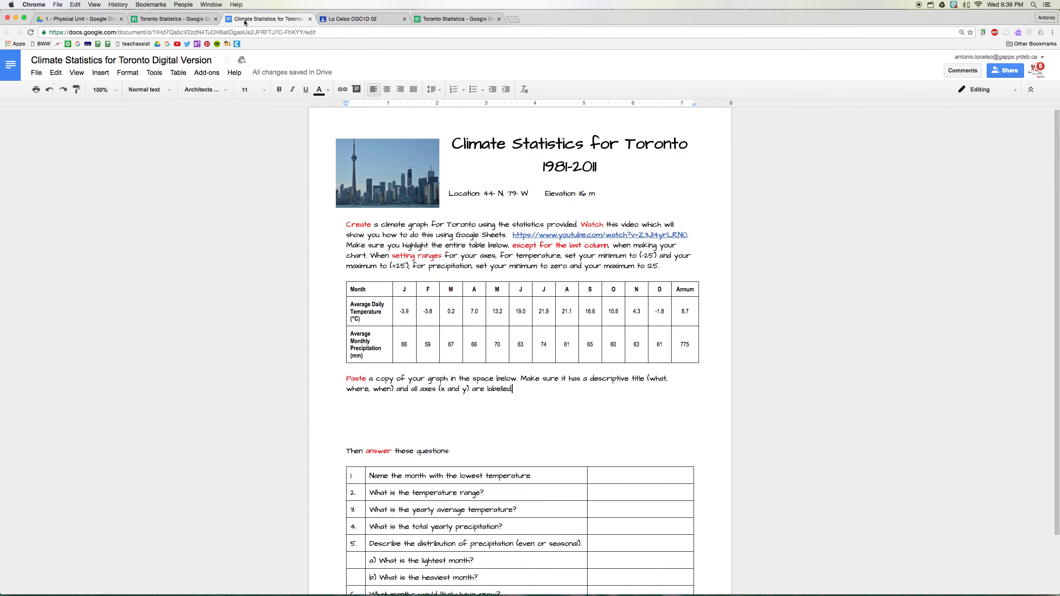
{"action": "right_click", "coordinate": [403, 412]}
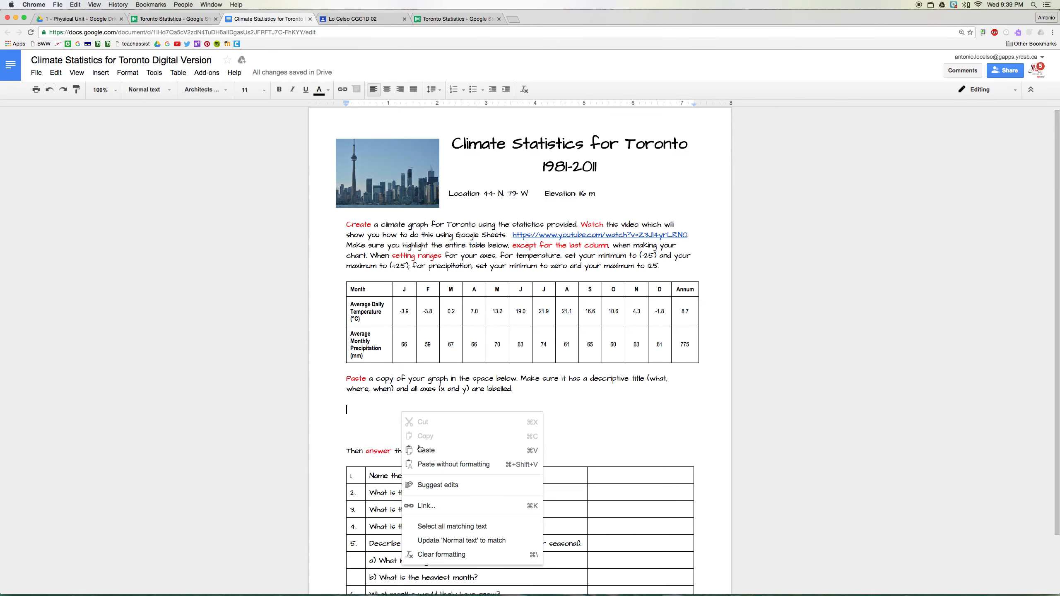
{"action": "left_click", "coordinate": [434, 452]}
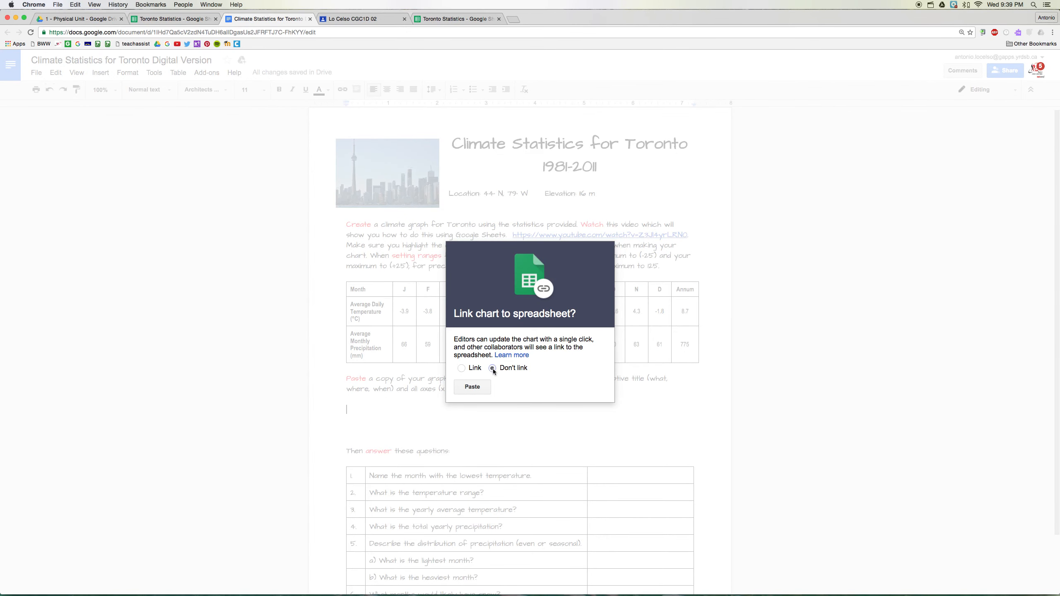
{"action": "left_click", "coordinate": [472, 387]}
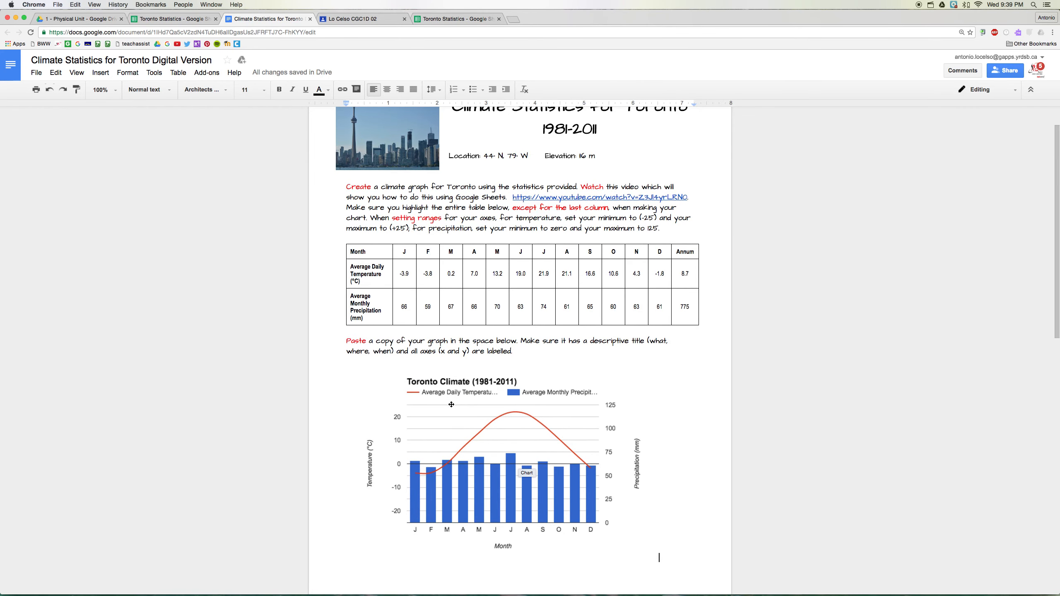
{"action": "scroll", "coordinate": [438, 425], "scroll_direction": "down", "scroll_amount": 5}
{"action": "scroll", "coordinate": [437, 425], "scroll_direction": "down", "scroll_amount": 4}
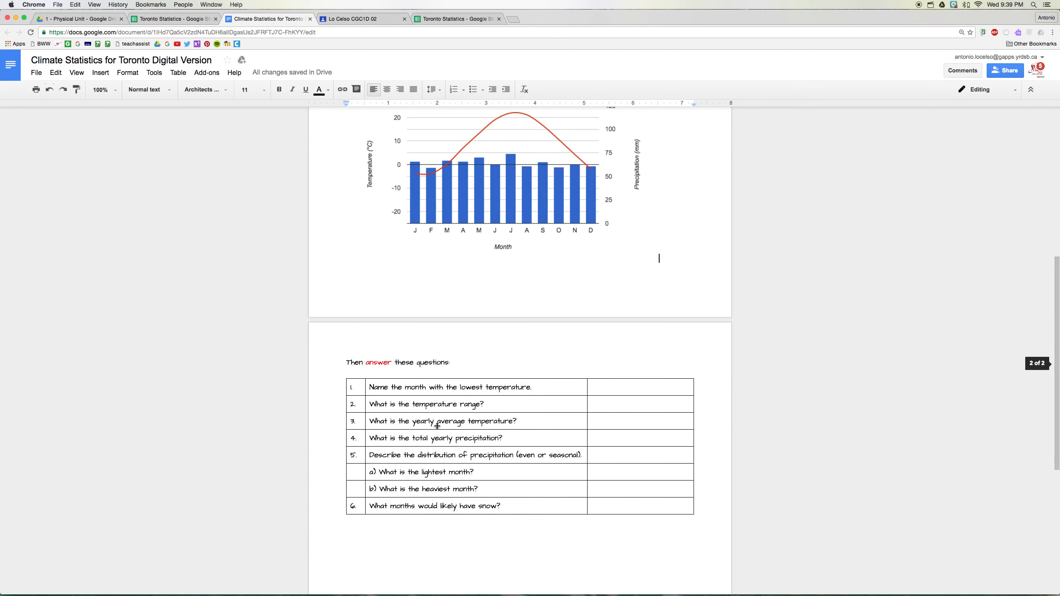